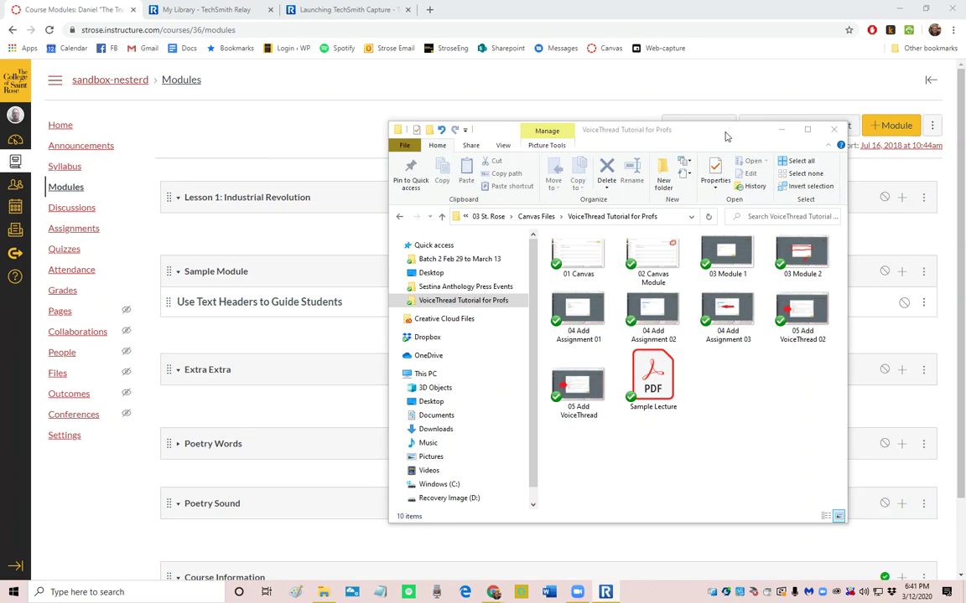
# - Locate the Sample Lecture PDF in the VoiceThread Tutorial for Profs folder and minimize the folder window
pyautogui.moveTo(727, 137); pyautogui.dragTo(699, 126)
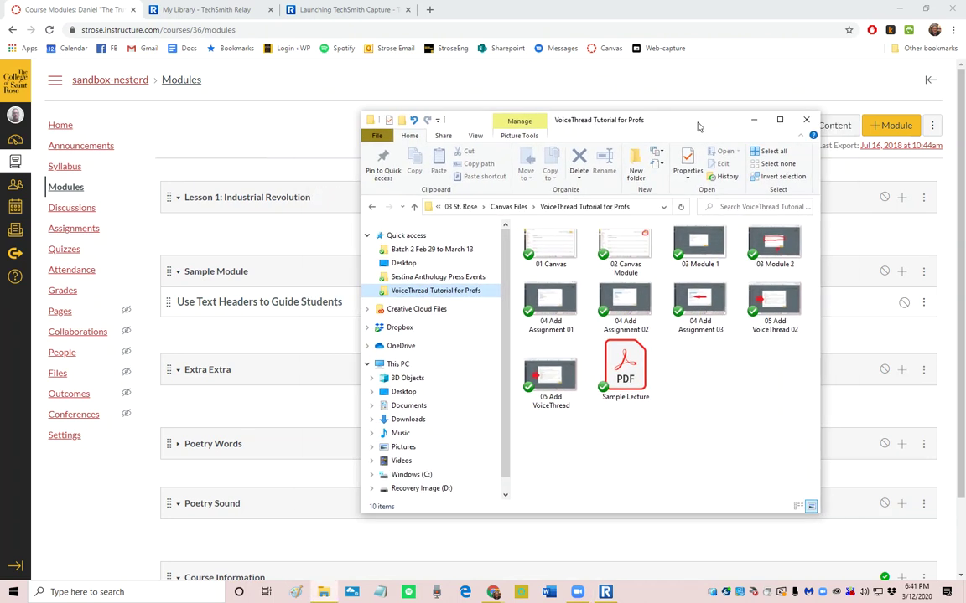
pyautogui.click(627, 370)
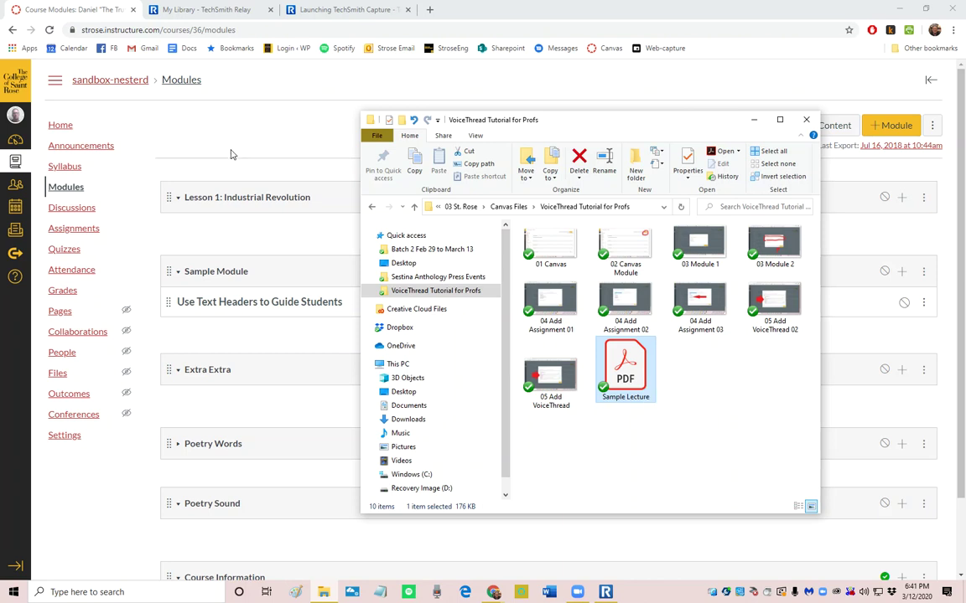
pyautogui.moveTo(604, 127); pyautogui.dragTo(606, 169)
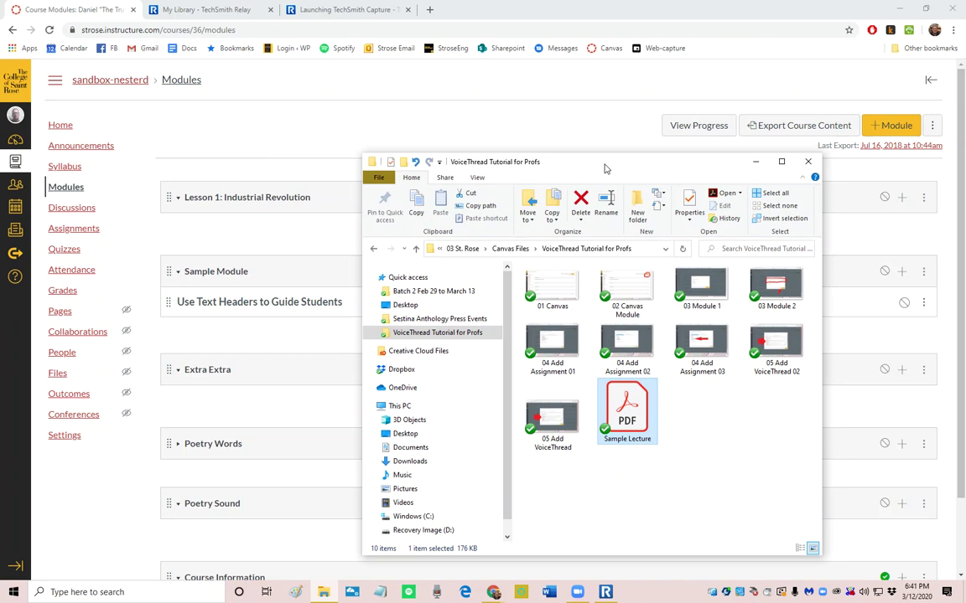
pyautogui.click(754, 164)
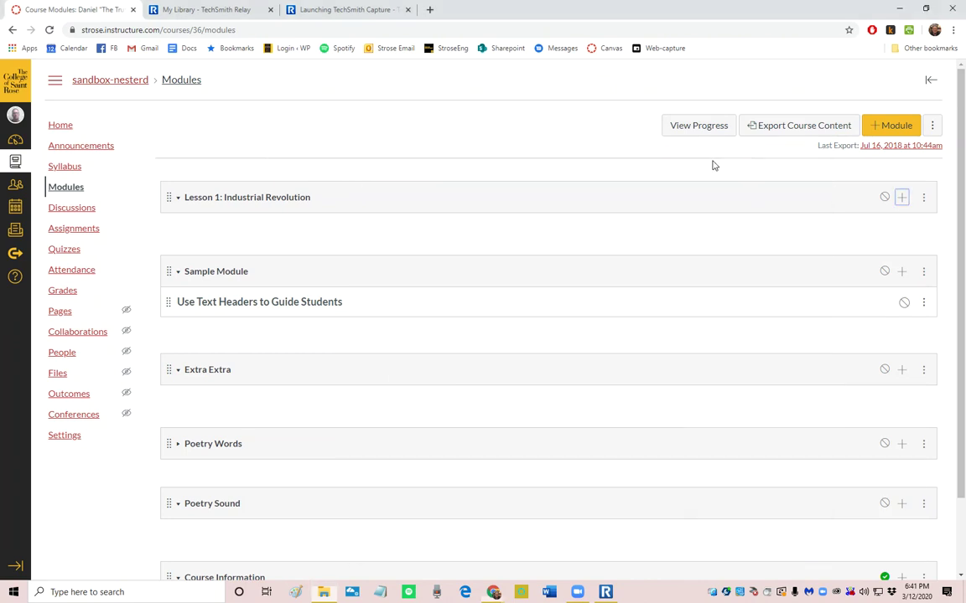
# - Start adding a new item to the Lesson 1: Industrial Revolution module
pyautogui.click(275, 200)
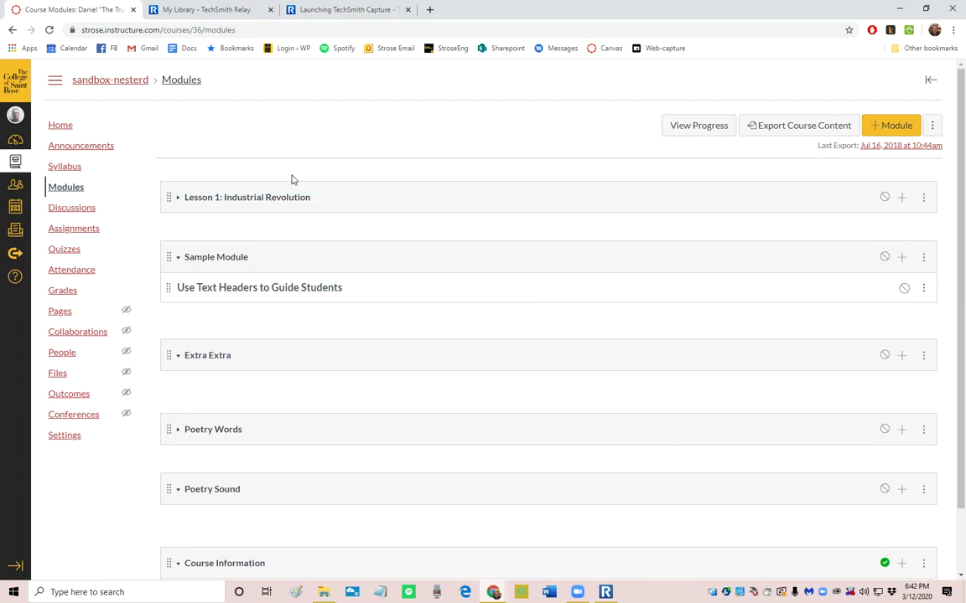
pyautogui.click(903, 201)
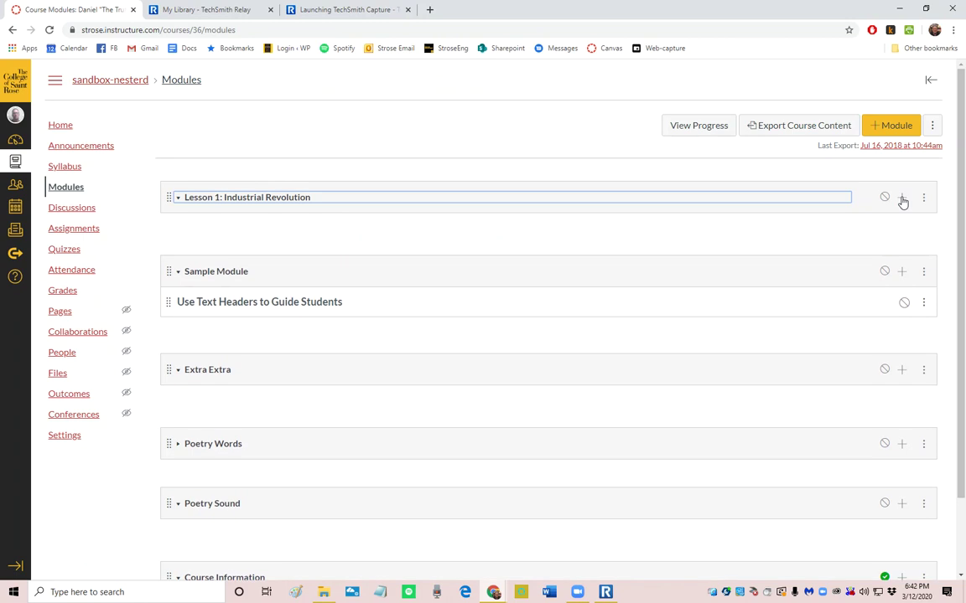
pyautogui.click(903, 200)
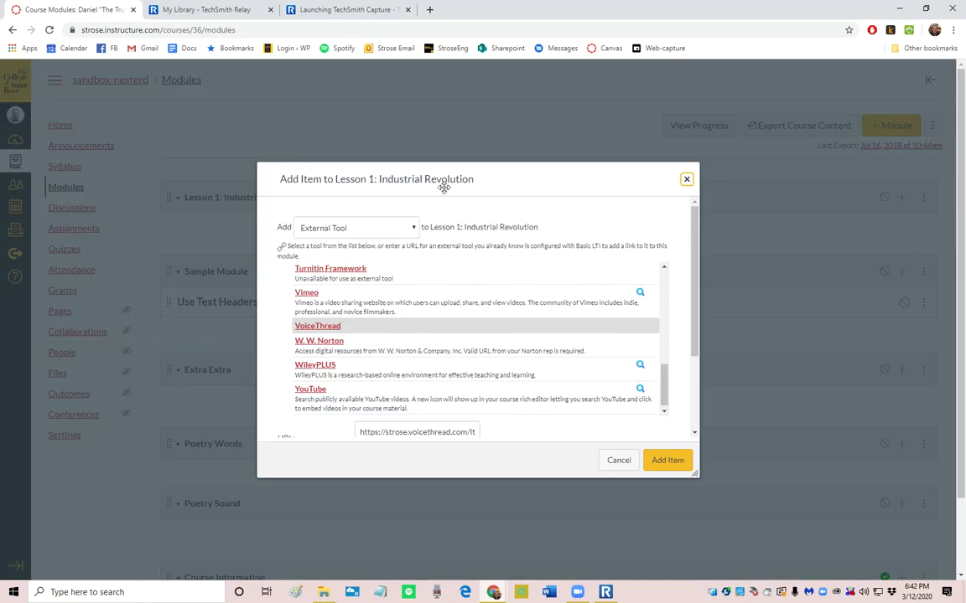
# - Switch the new item's type to Assignment and look over the other available item types
pyautogui.click(360, 228)
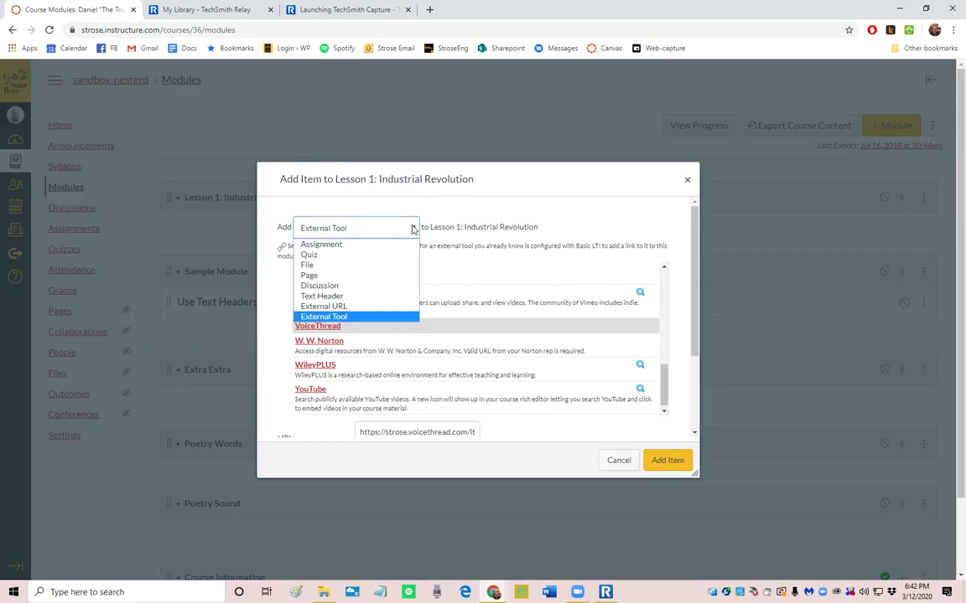
pyautogui.click(321, 244)
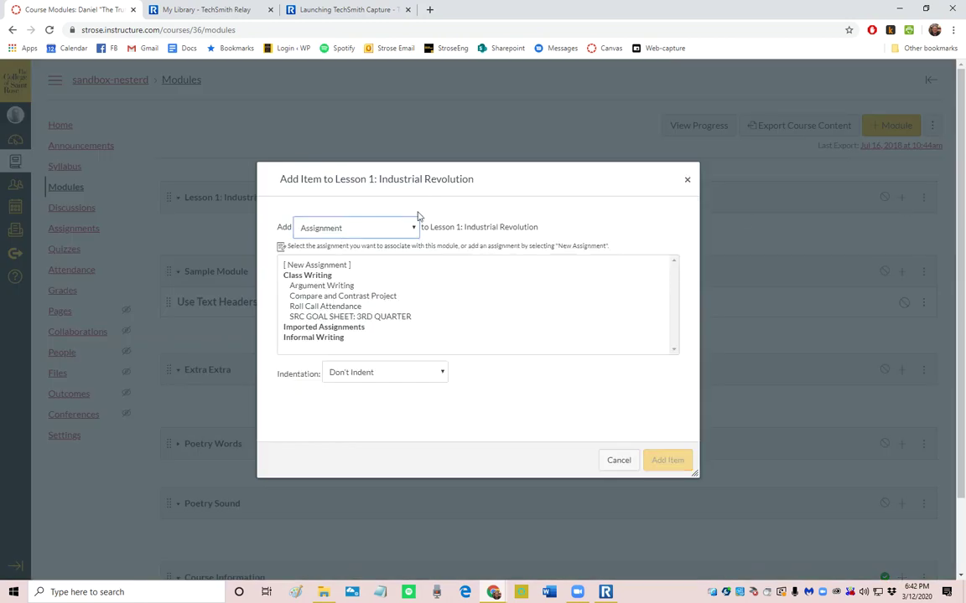
pyautogui.click(373, 229)
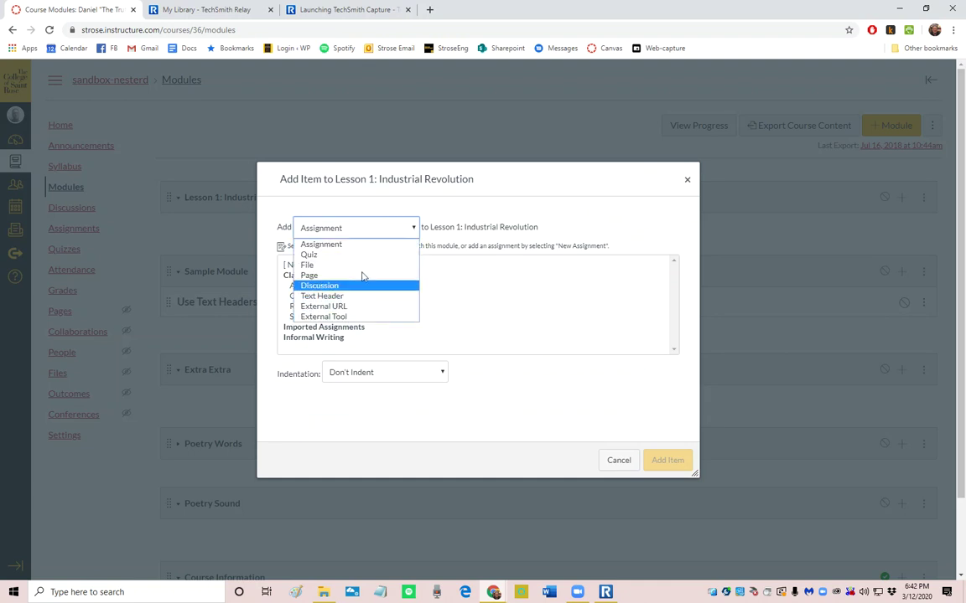
pyautogui.click(465, 209)
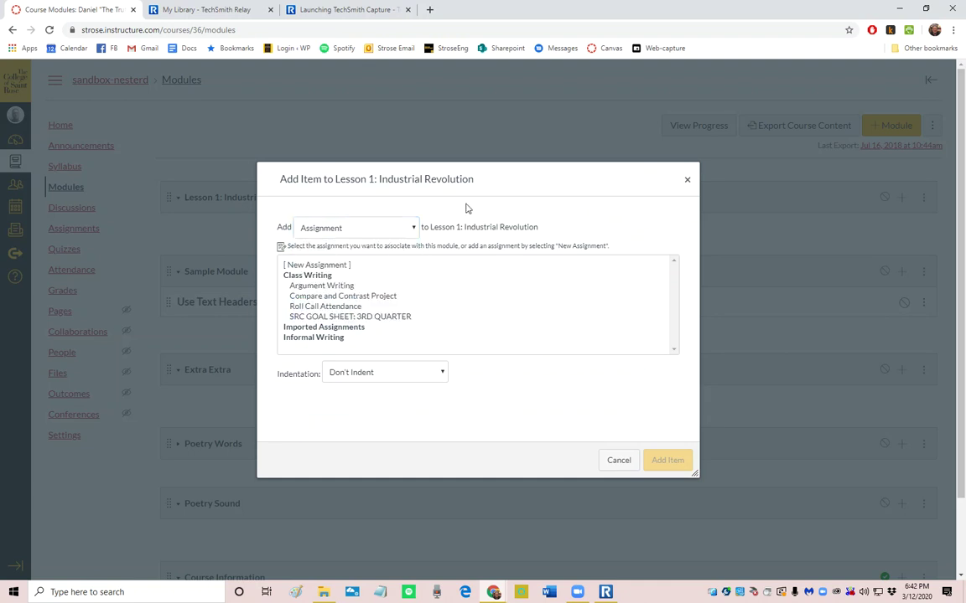
# - Set the new item's type to External Tool and select VoiceThread so that its URL is filled in
pyautogui.click(339, 227)
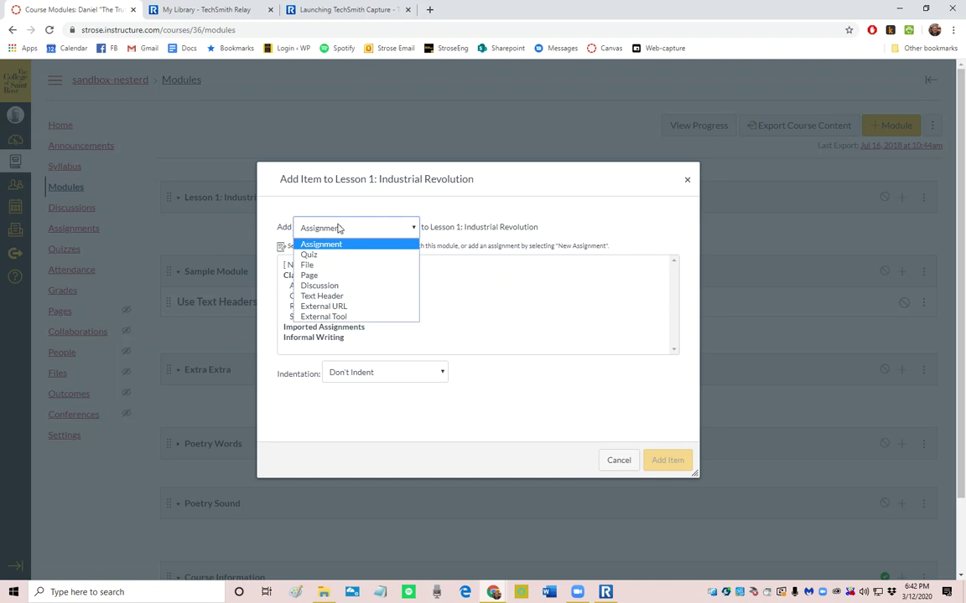
pyautogui.click(336, 317)
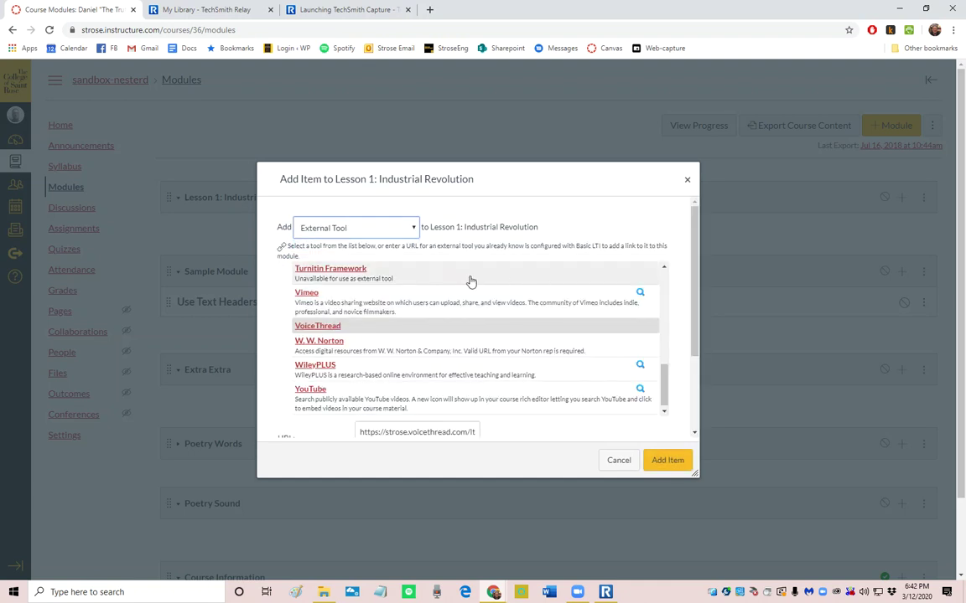
pyautogui.moveTo(666, 384); pyautogui.dragTo(666, 281)
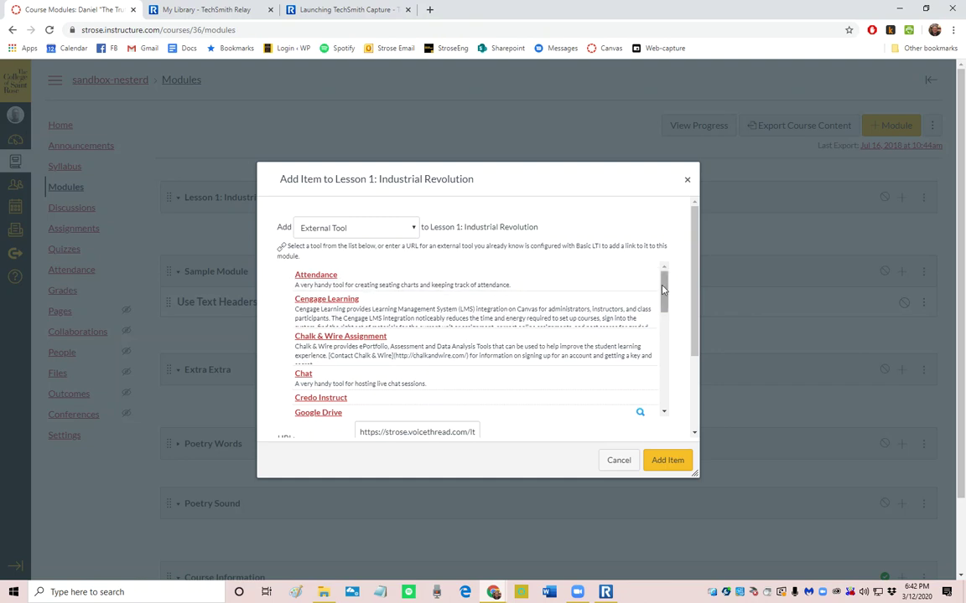
pyautogui.moveTo(660, 291); pyautogui.dragTo(670, 382)
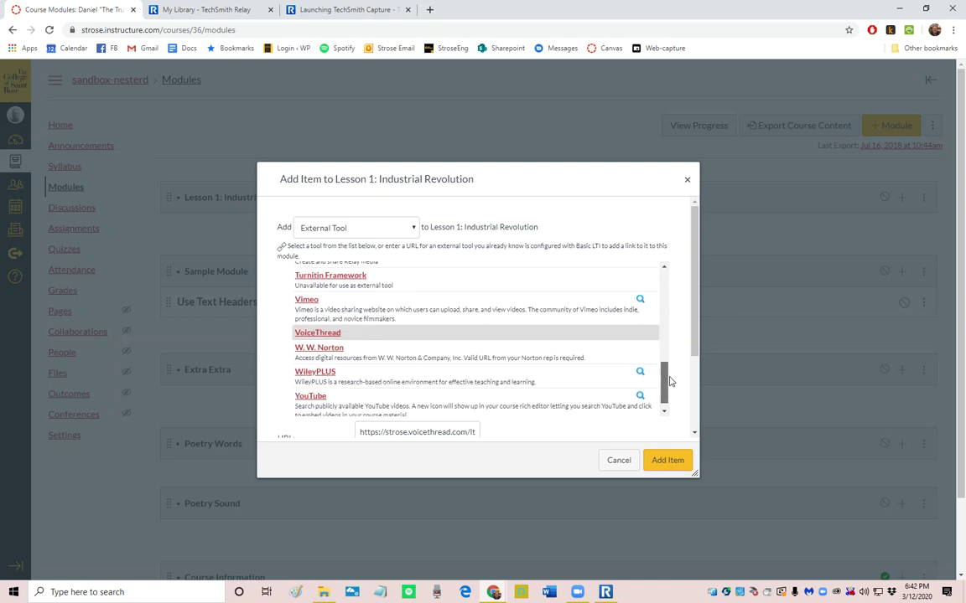
pyautogui.click(325, 335)
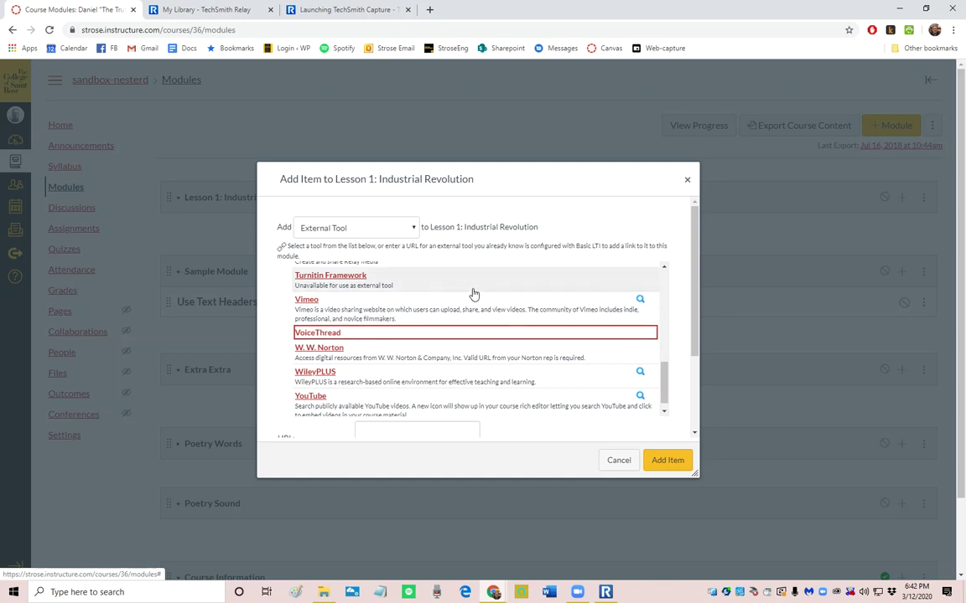
pyautogui.moveTo(692, 264); pyautogui.dragTo(708, 374)
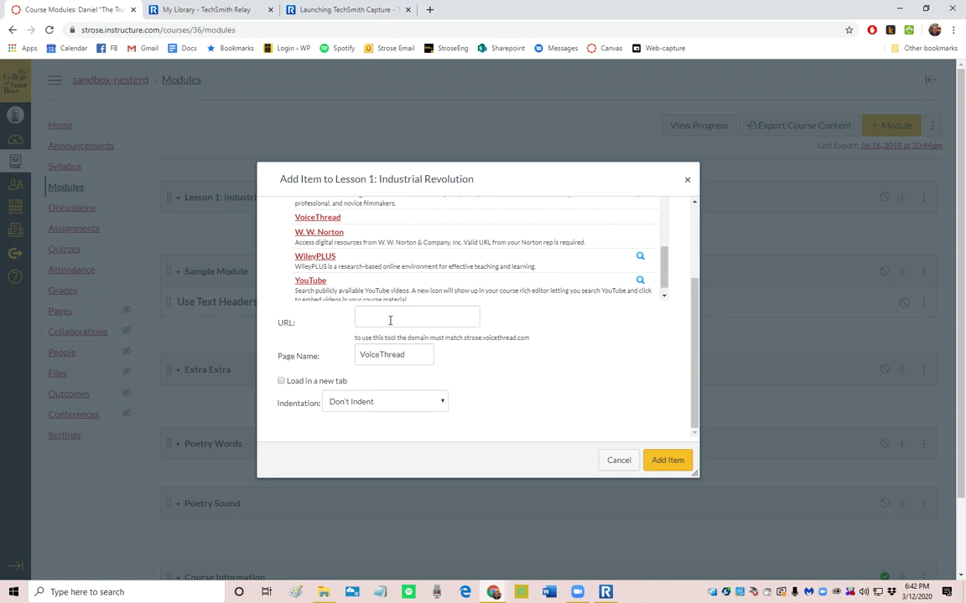
pyautogui.click(312, 217)
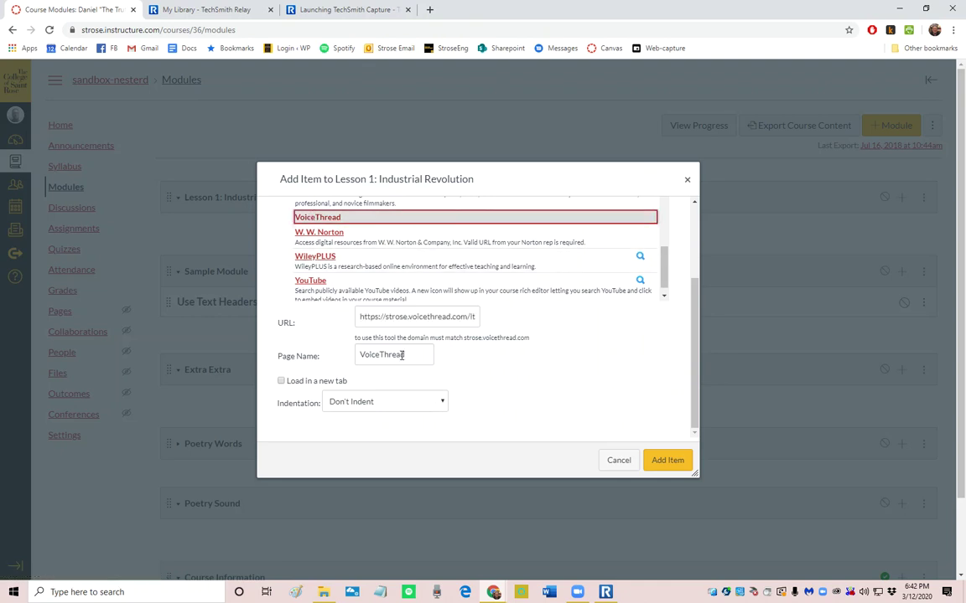
# - Name the page Industrial Revolution, set it to load in a new tab, and add the item to the module
pyautogui.moveTo(410, 355); pyautogui.dragTo(291, 356)
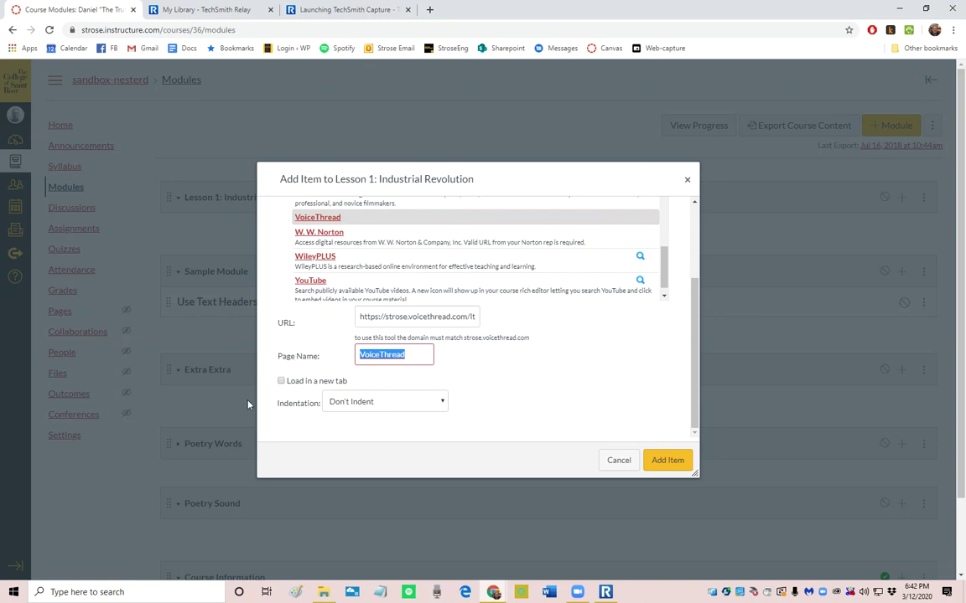
pyautogui.write('Industrial Revoluti')
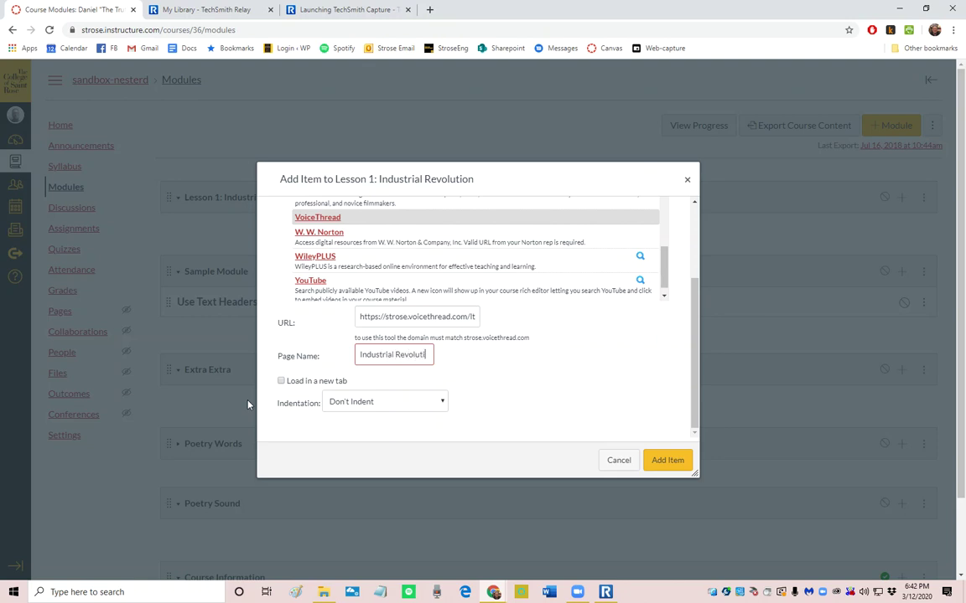
pyautogui.write('on')
pyautogui.click(281, 381)
pyautogui.click(671, 462)
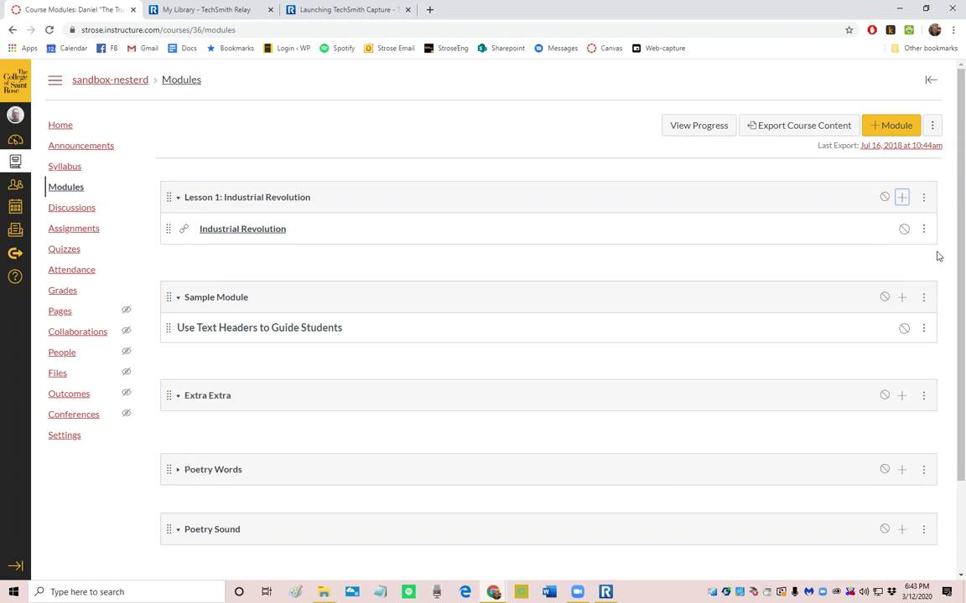
# - Load the Industrial Revolution item in a new window and start creating a new VoiceThread under Individual VT
pyautogui.click(243, 232)
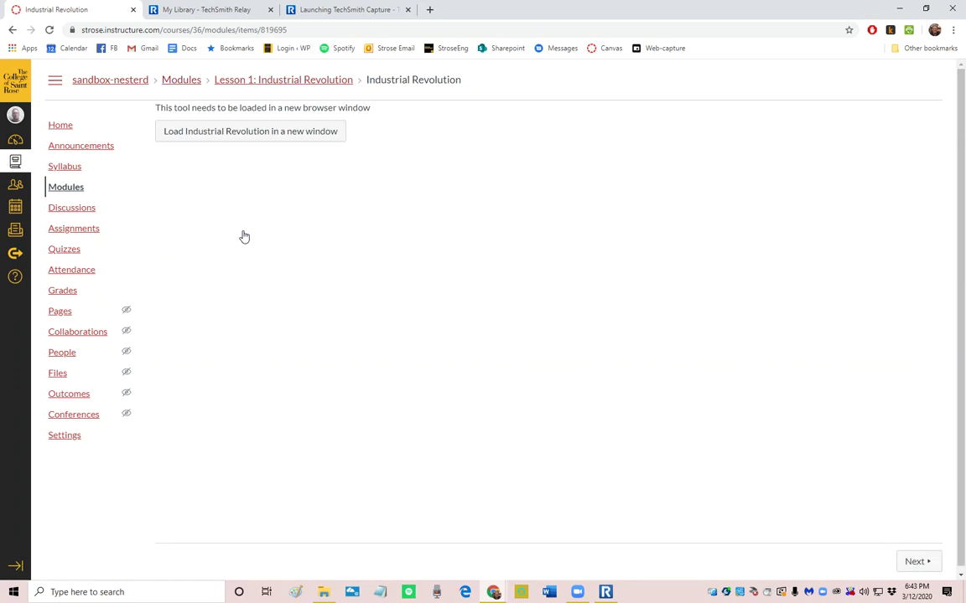
pyautogui.click(243, 134)
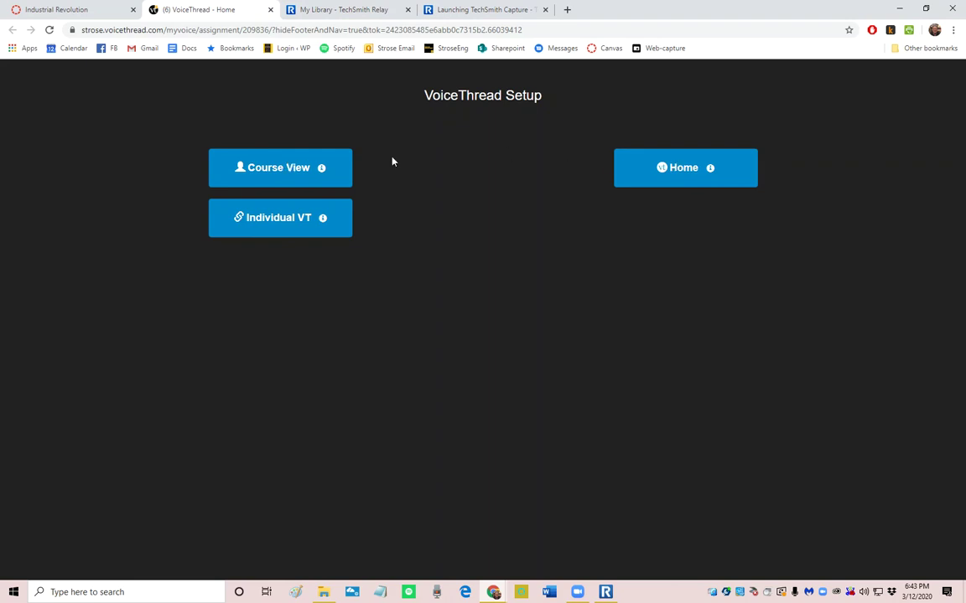
pyautogui.click(276, 219)
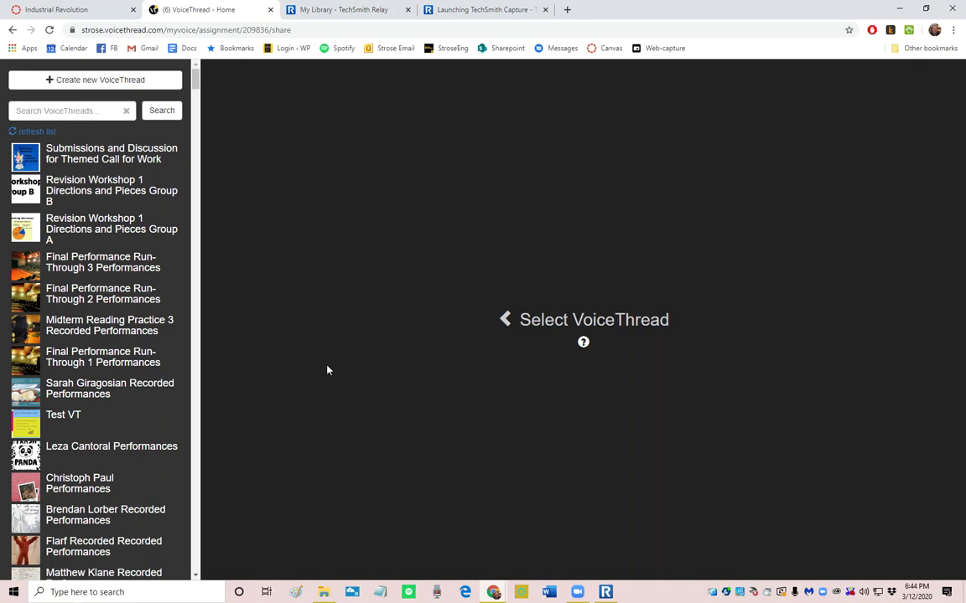
pyautogui.click(94, 81)
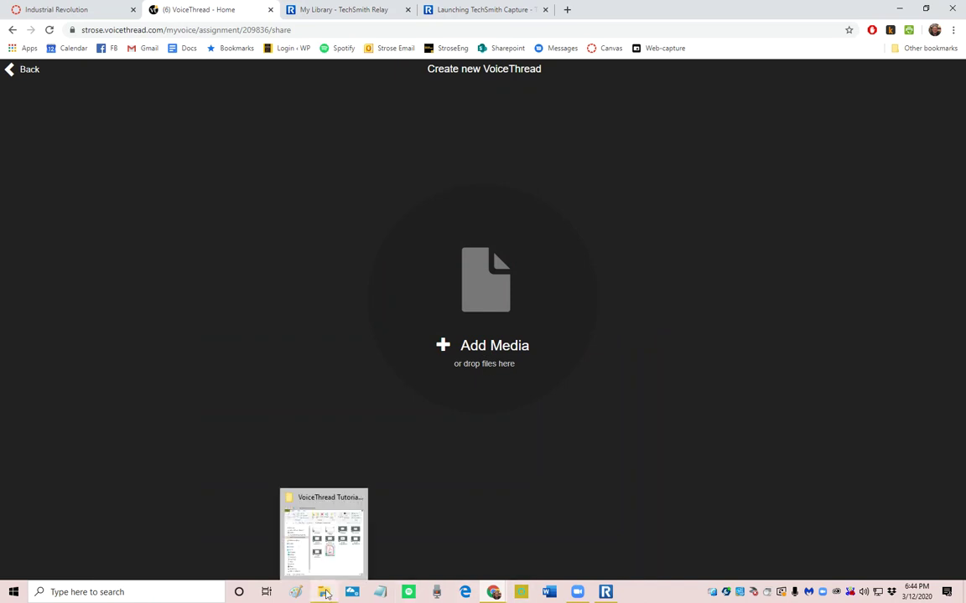
# - Switch to the VoiceThread Tutorial for Profs folder window and try moving the Sample Lecture PDF onto the Add Media area
pyautogui.hotkey('alt', 'Tab')
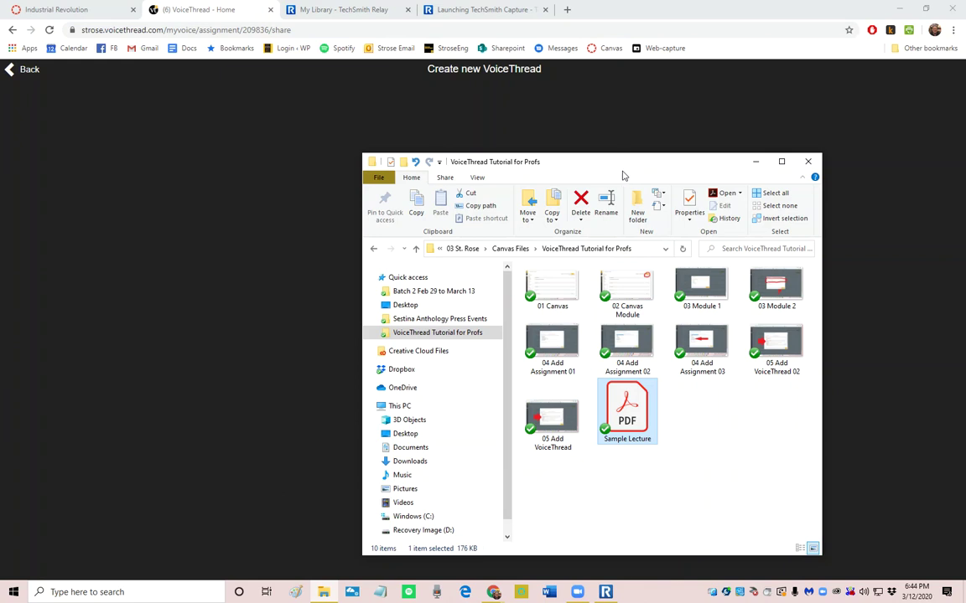
pyautogui.moveTo(576, 168); pyautogui.dragTo(183, 134)
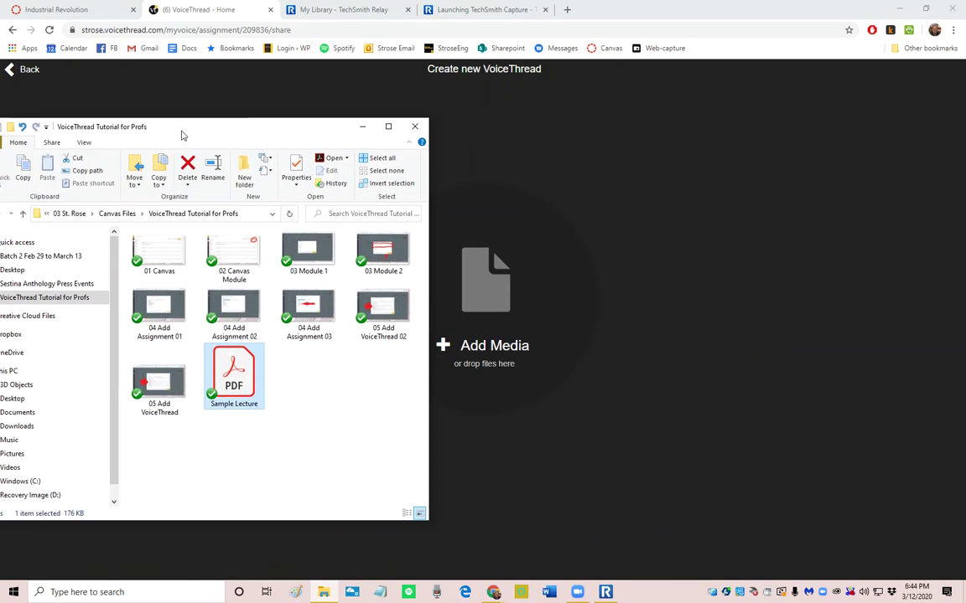
pyautogui.moveTo(228, 369); pyautogui.dragTo(469, 356)
pyautogui.moveTo(268, 377); pyautogui.dragTo(239, 373)
pyautogui.moveTo(296, 128); pyautogui.dragTo(855, 118)
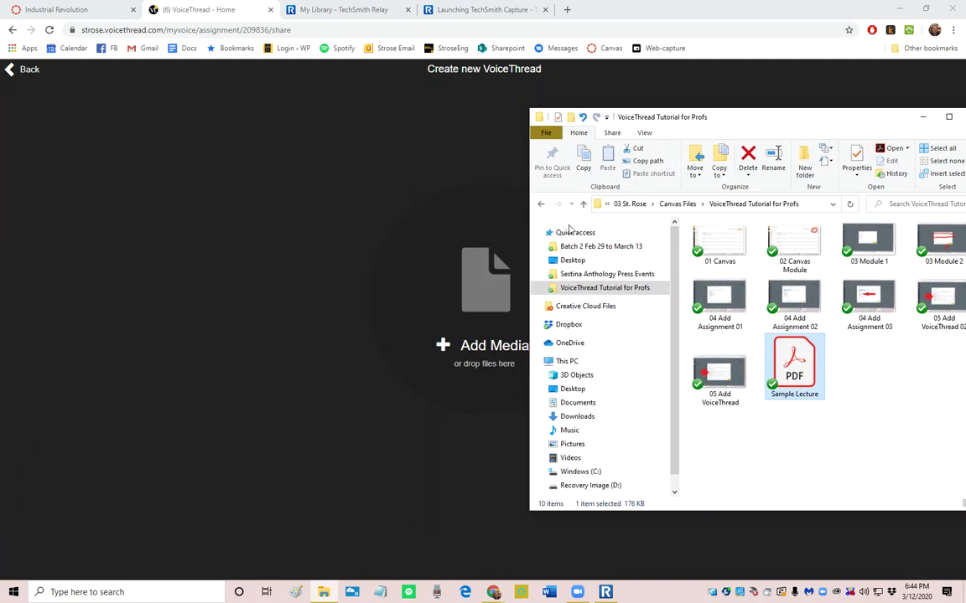
# - Add the Sample Lecture PDF from My Computer, found in Dropbox > 03 St. Rose > Canvas Files > VoiceThread Tutorial for Profs
pyautogui.click(488, 362)
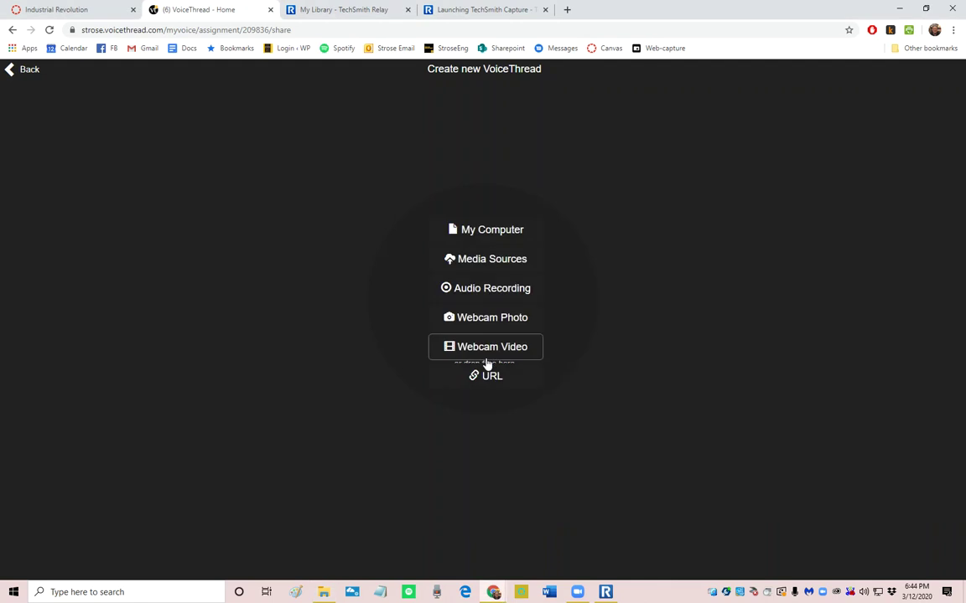
pyautogui.click(478, 231)
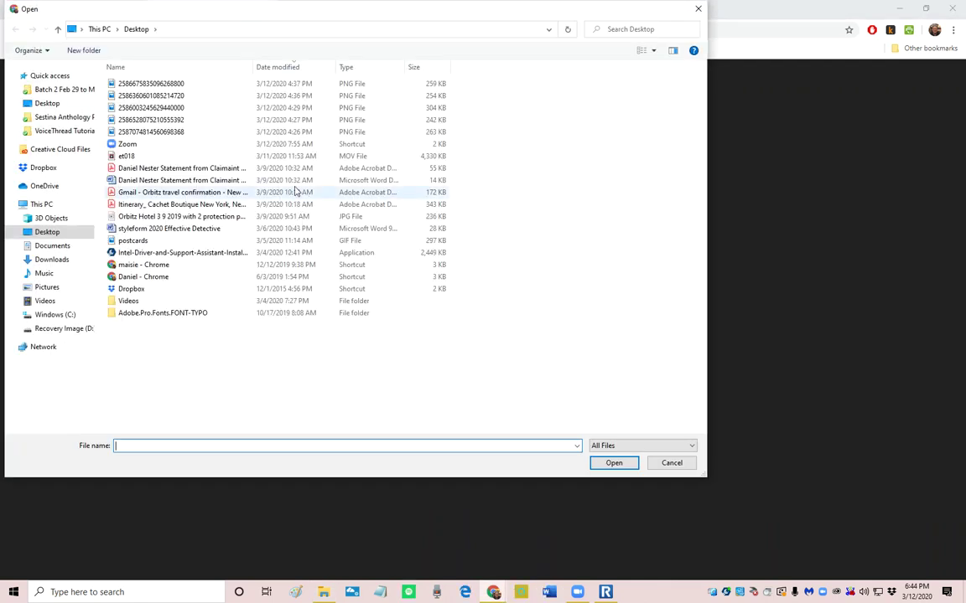
pyautogui.click(43, 168)
pyautogui.doubleClick(142, 106)
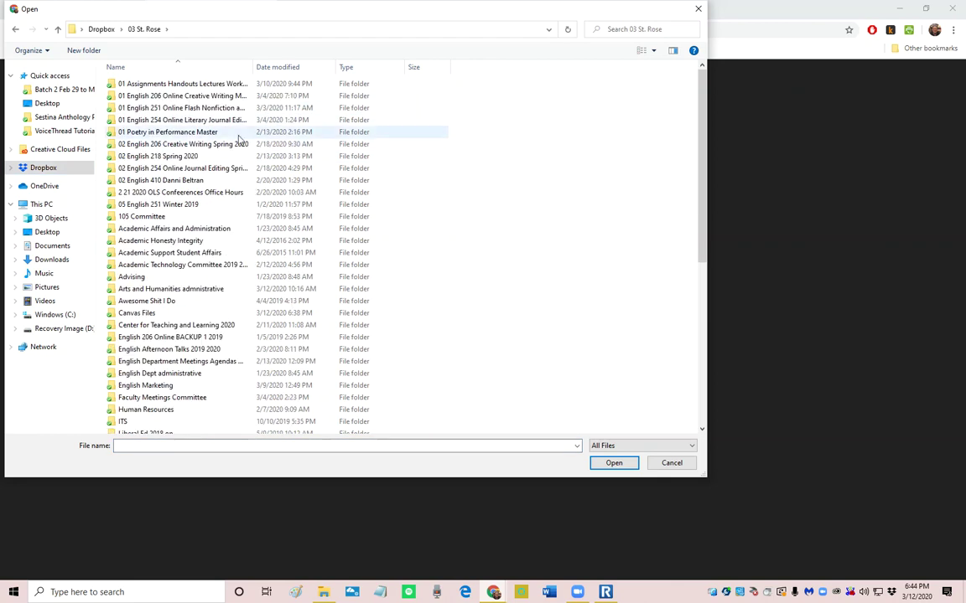
pyautogui.moveTo(240, 13); pyautogui.dragTo(340, 57)
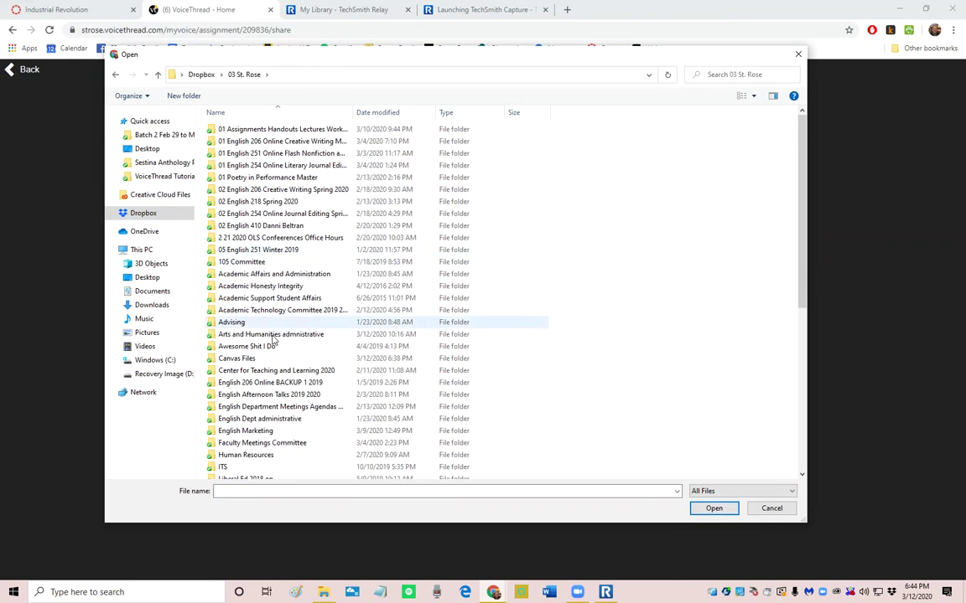
pyautogui.doubleClick(237, 359)
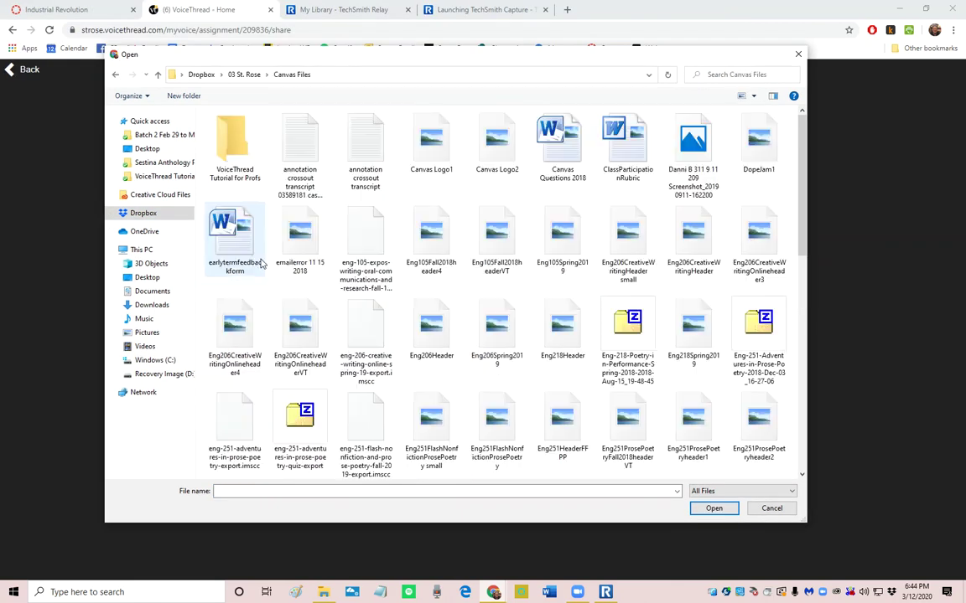
pyautogui.doubleClick(242, 180)
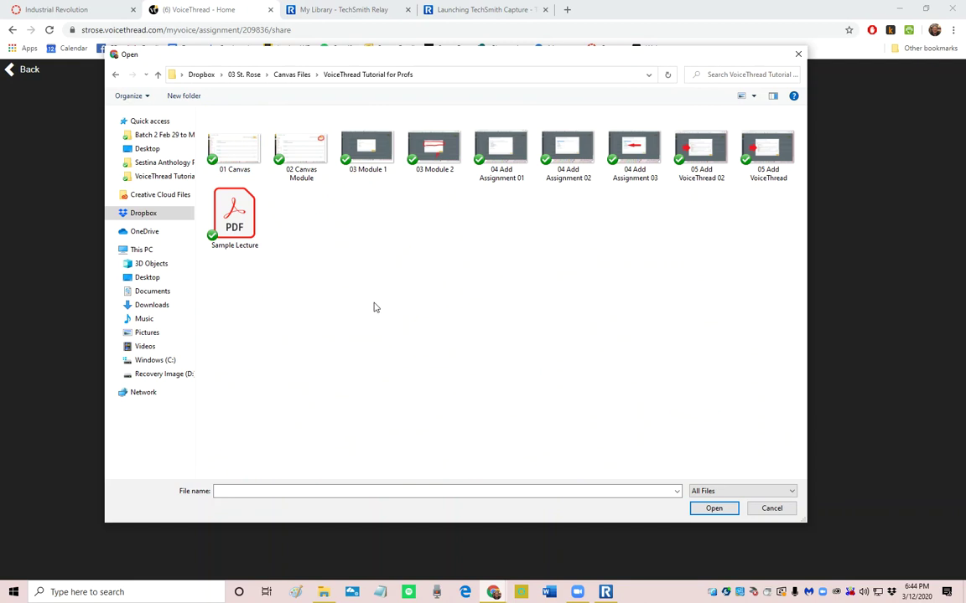
pyautogui.click(231, 219)
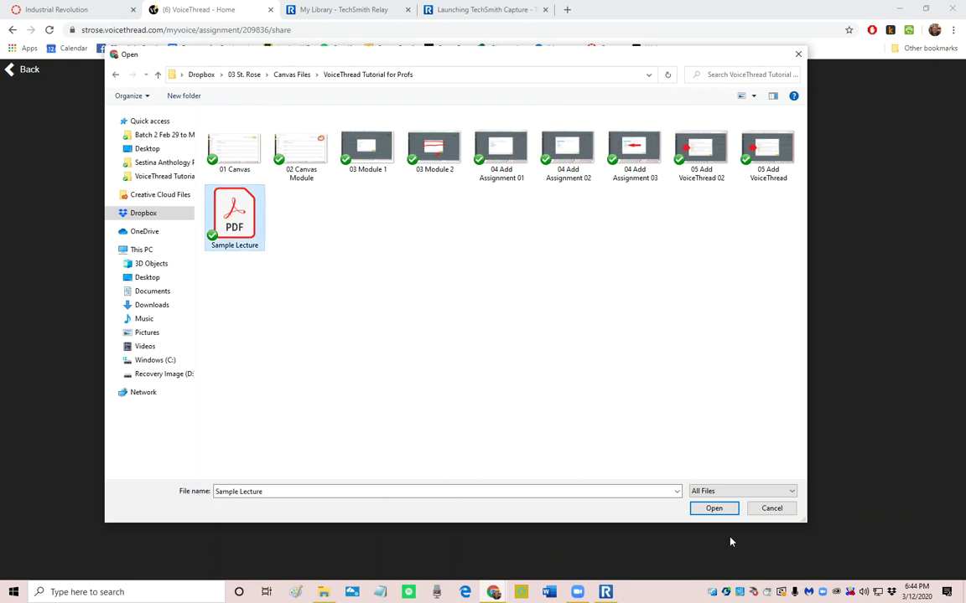
pyautogui.click(714, 510)
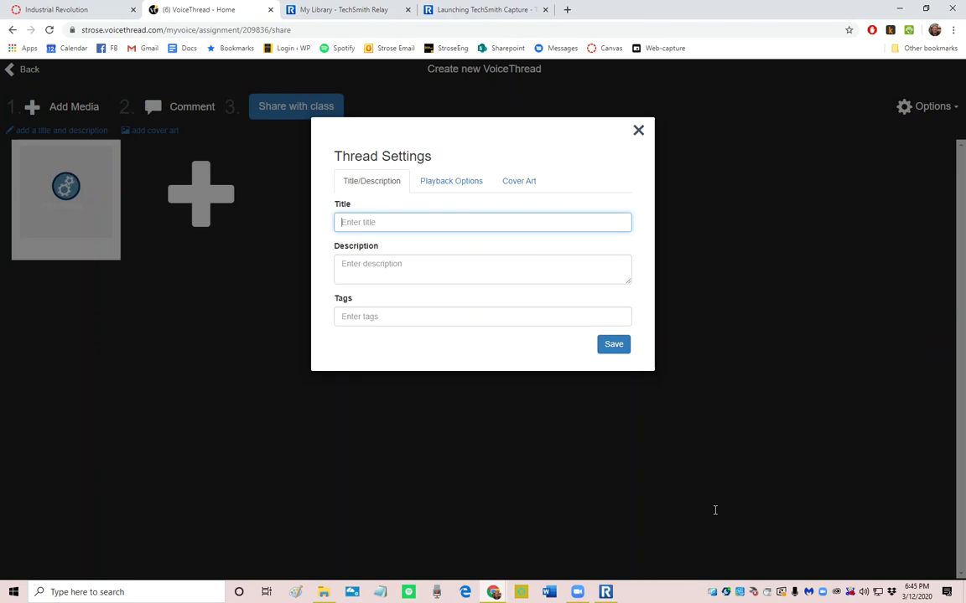
# - Title the thread Industrial Revolution Part 1 and open its playback options
pyautogui.write('Industruial Revolution Part 1')
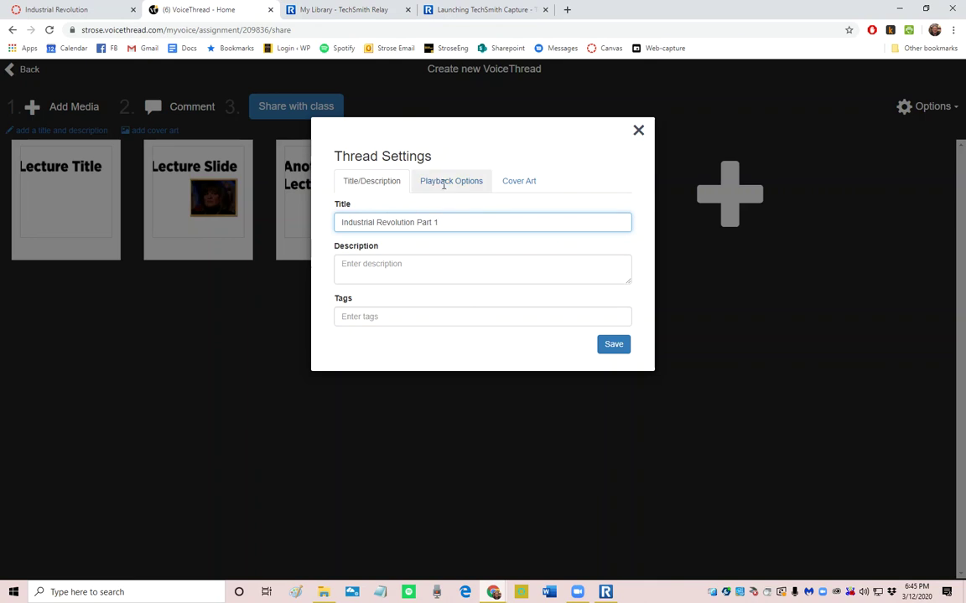
pyautogui.click(444, 185)
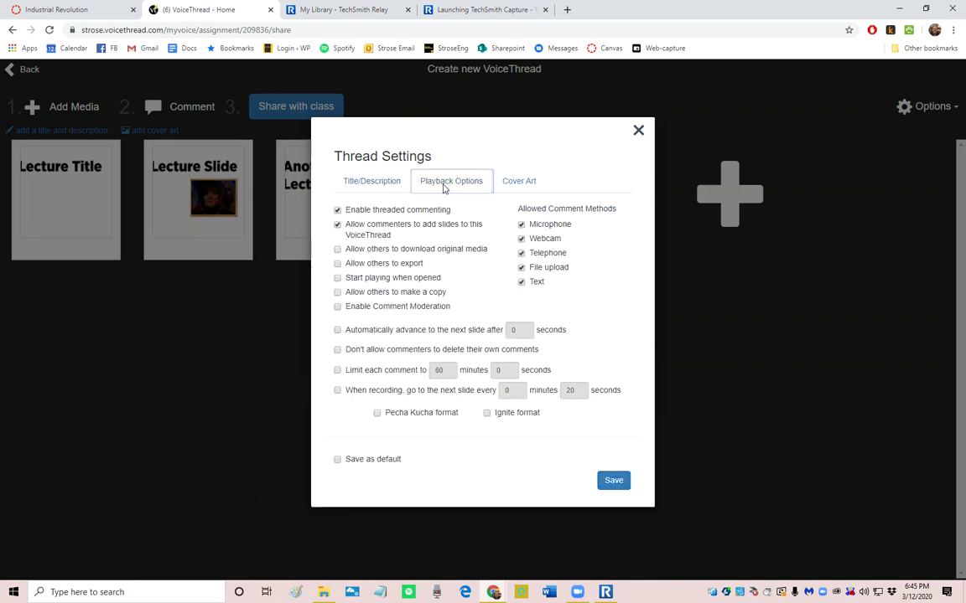
pyautogui.click(367, 177)
pyautogui.click(427, 184)
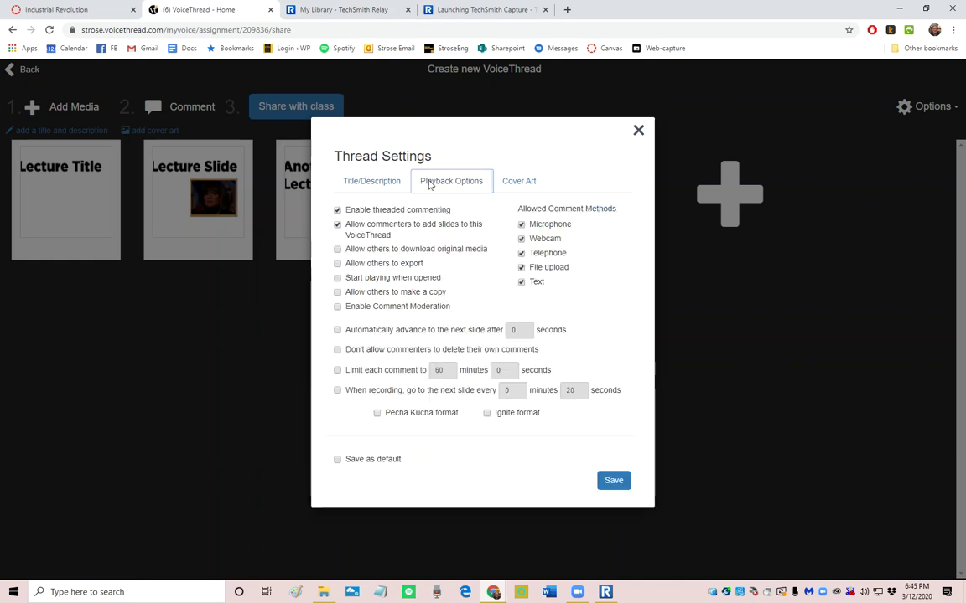
# - Switch the Microphone, Webcam, Telephone and File upload comment methods off and back on
pyautogui.click(521, 225)
pyautogui.click(522, 239)
pyautogui.click(521, 253)
pyautogui.click(521, 267)
pyautogui.click(521, 282)
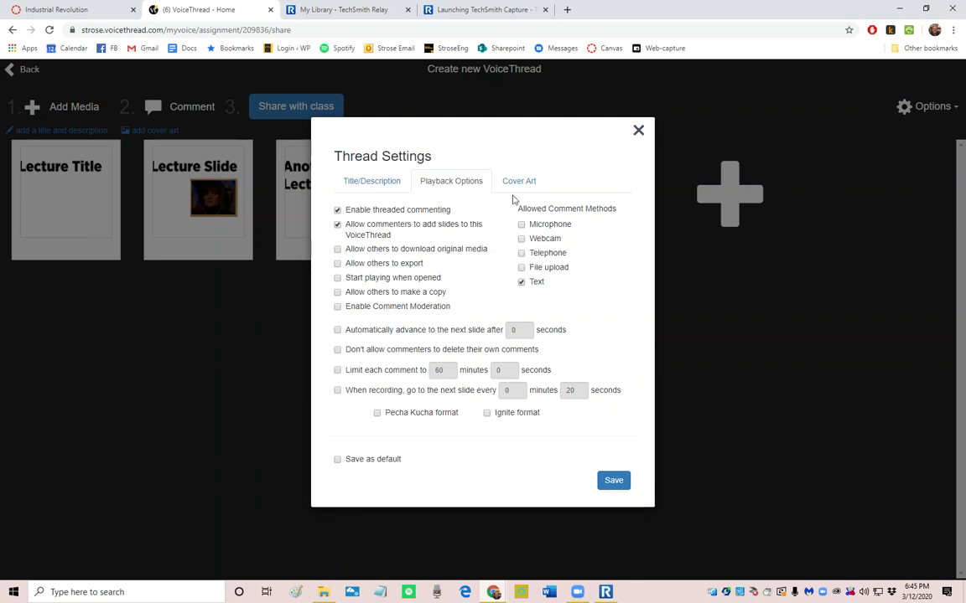
pyautogui.click(522, 224)
pyautogui.click(521, 238)
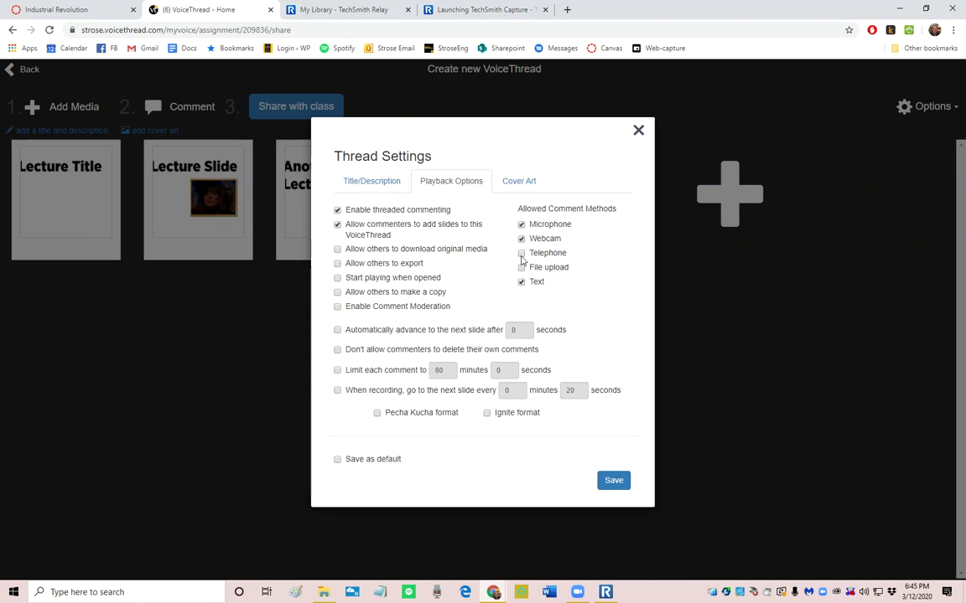
pyautogui.click(521, 253)
pyautogui.click(521, 267)
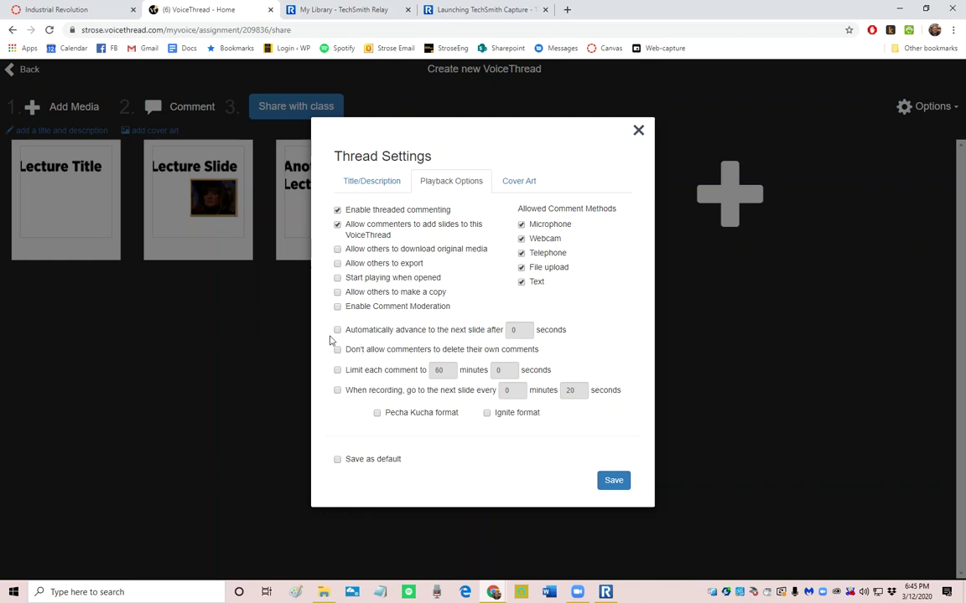
# - Save the thread settings and share the VoiceThread with the class
pyautogui.click(613, 481)
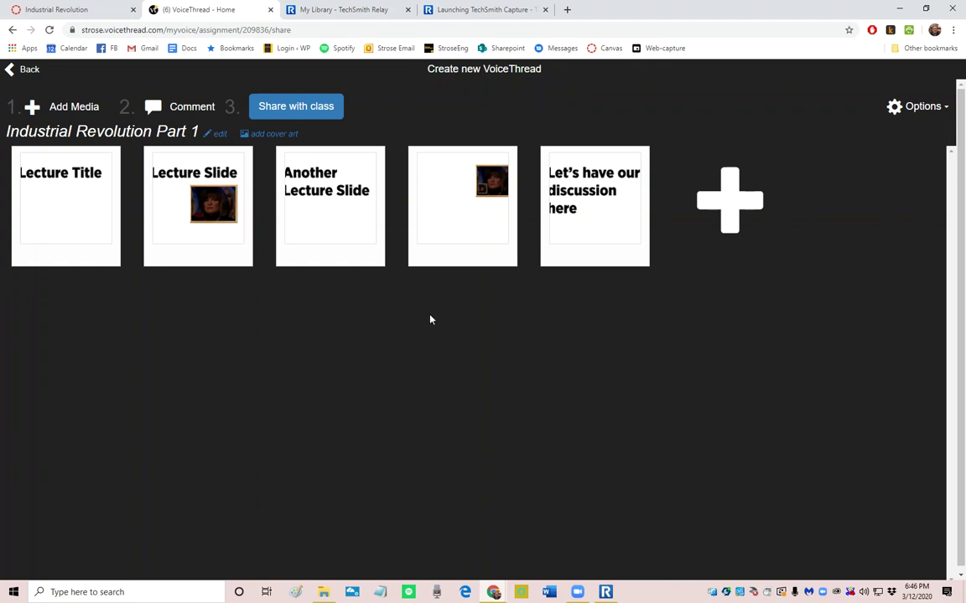
pyautogui.click(317, 106)
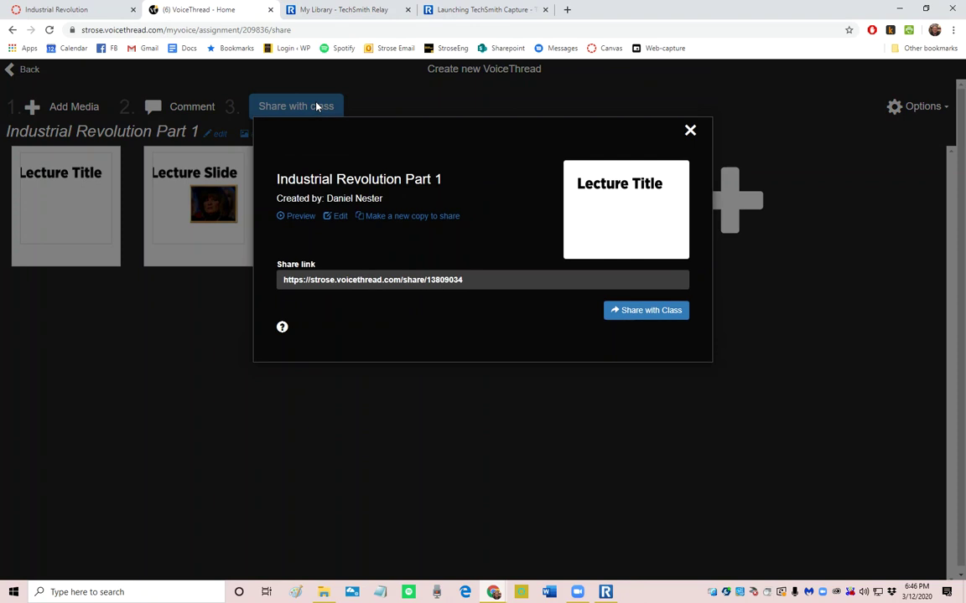
pyautogui.click(650, 317)
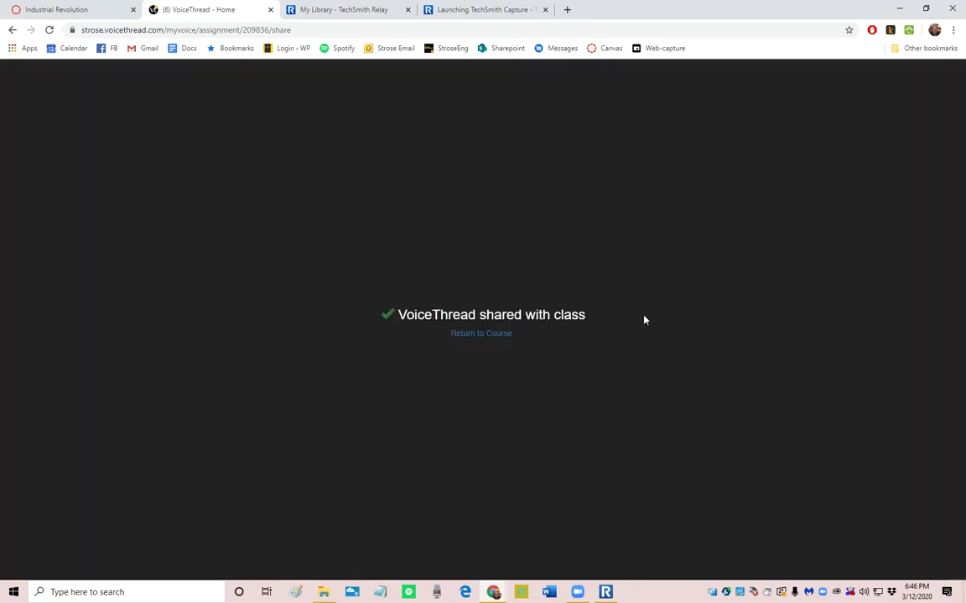
# - Return to the course and load the module's Industrial Revolution item in a new window
pyautogui.click(469, 335)
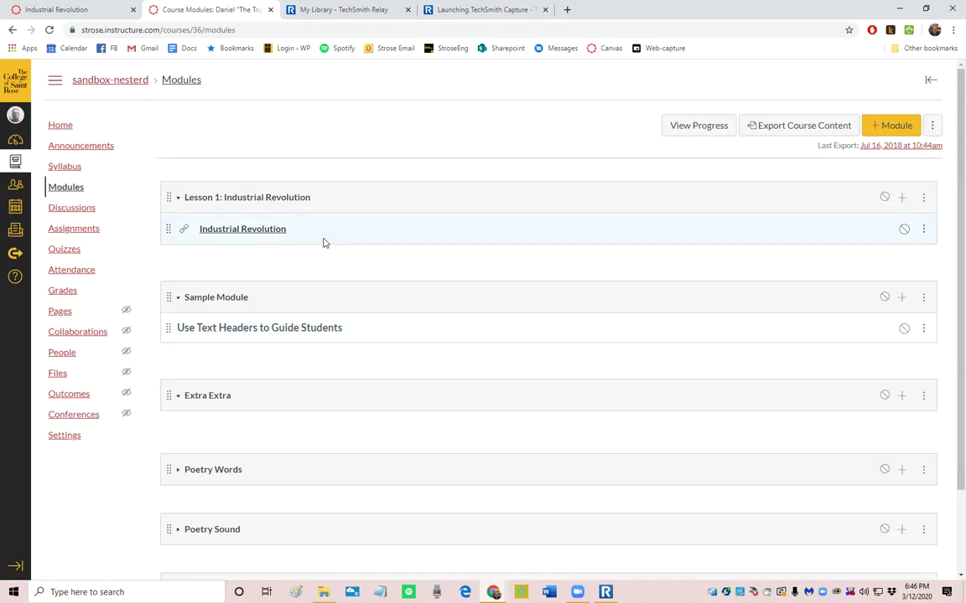
pyautogui.click(240, 230)
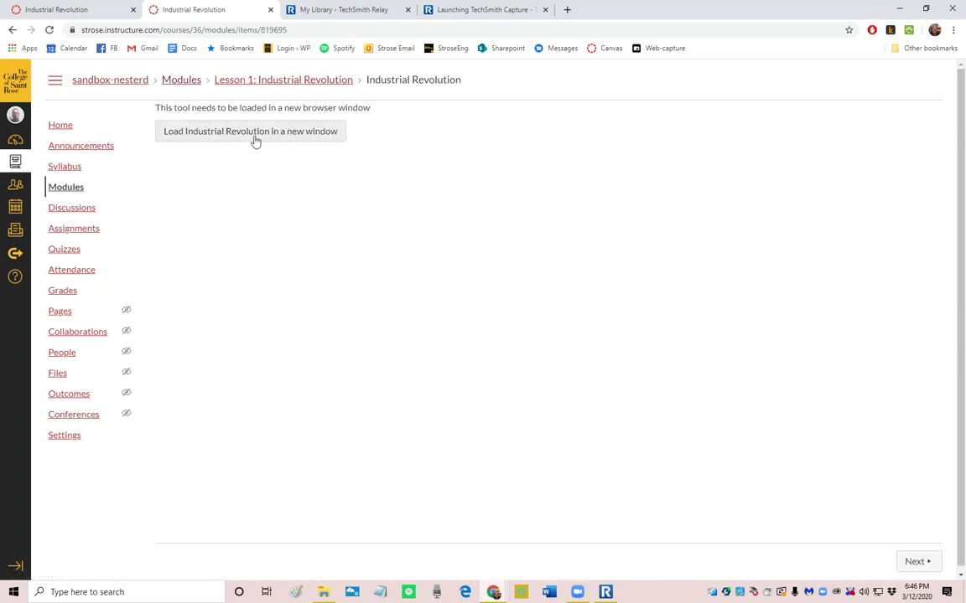
pyautogui.click(250, 132)
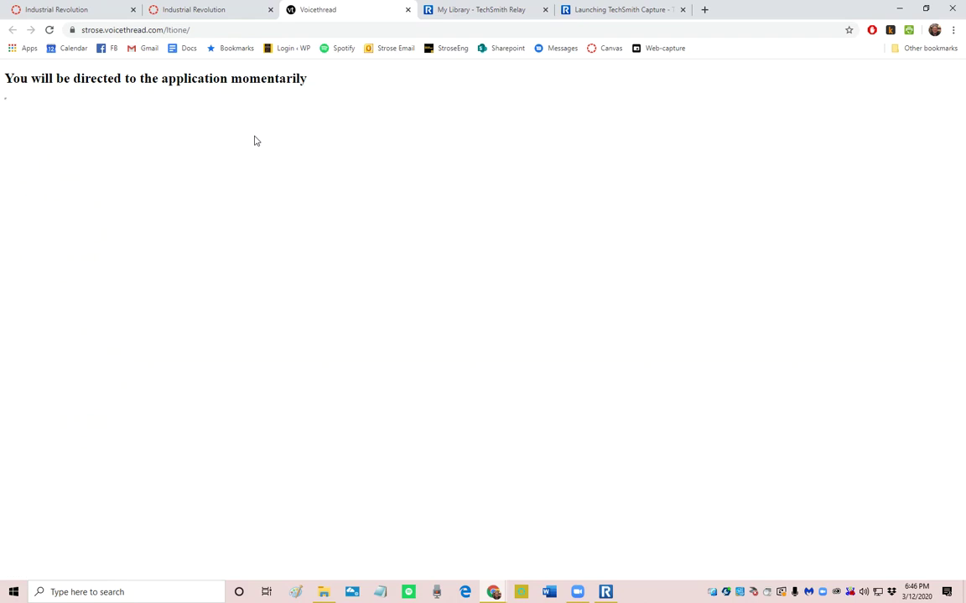
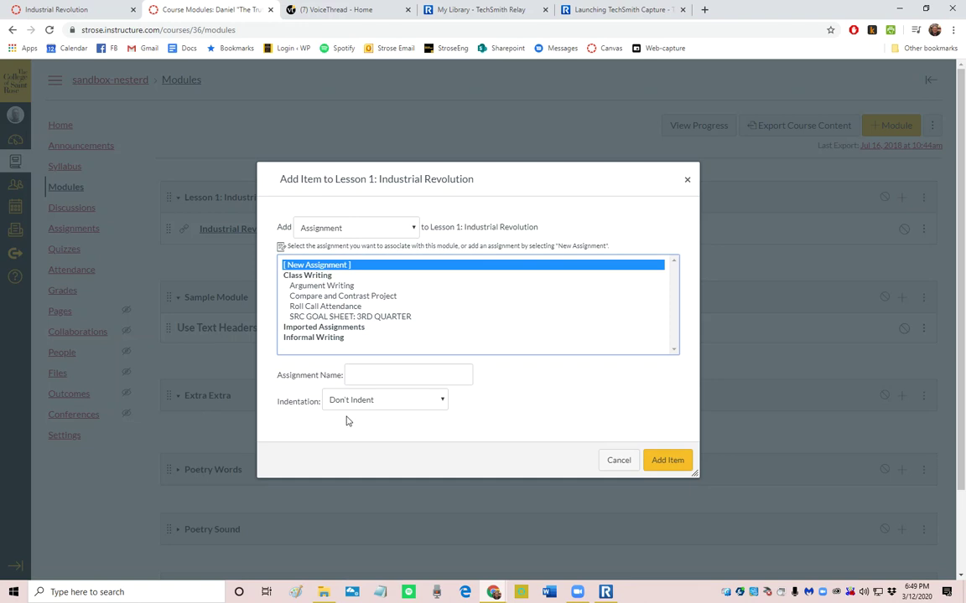
# - Add a new assignment named Ind Rev Discussion to the Lesson 1: Industrial Revolution module and open it for editing
pyautogui.click(366, 376)
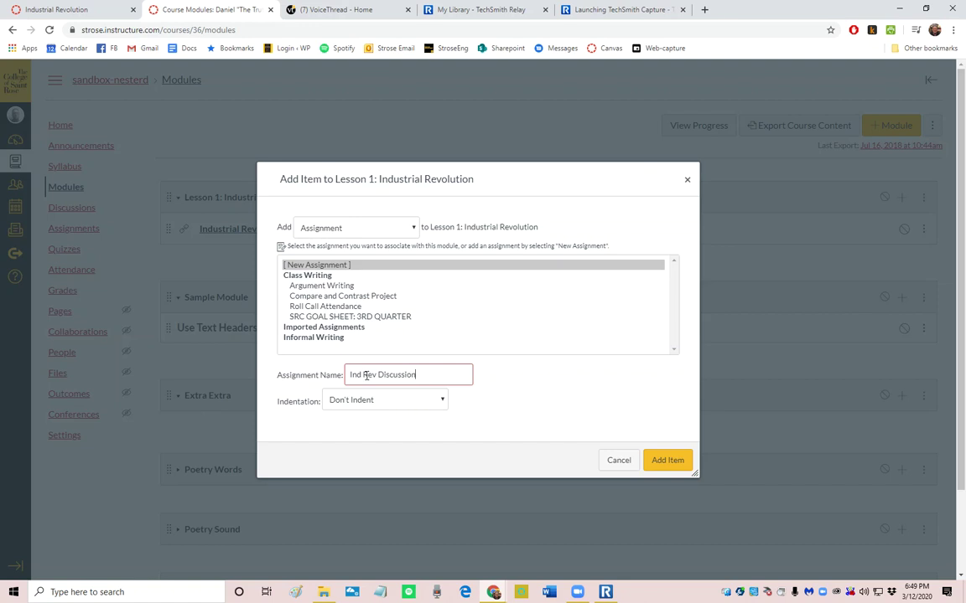
pyautogui.click(675, 459)
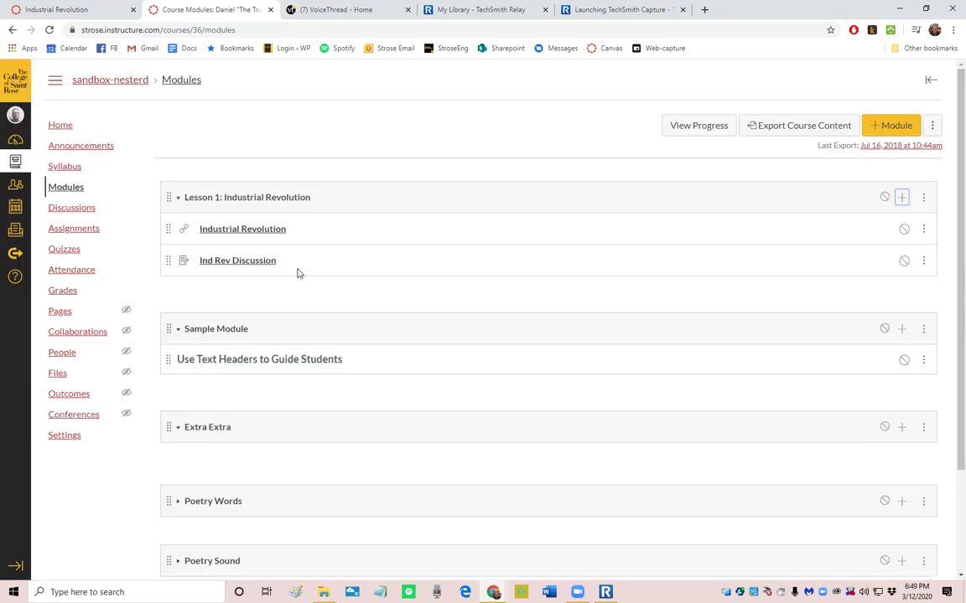
pyautogui.click(243, 263)
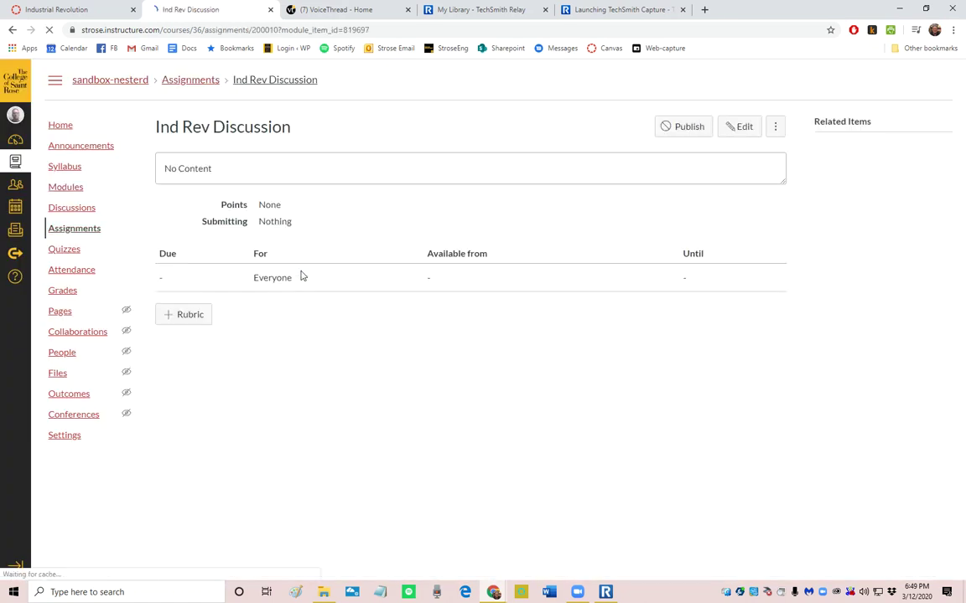
pyautogui.click(742, 130)
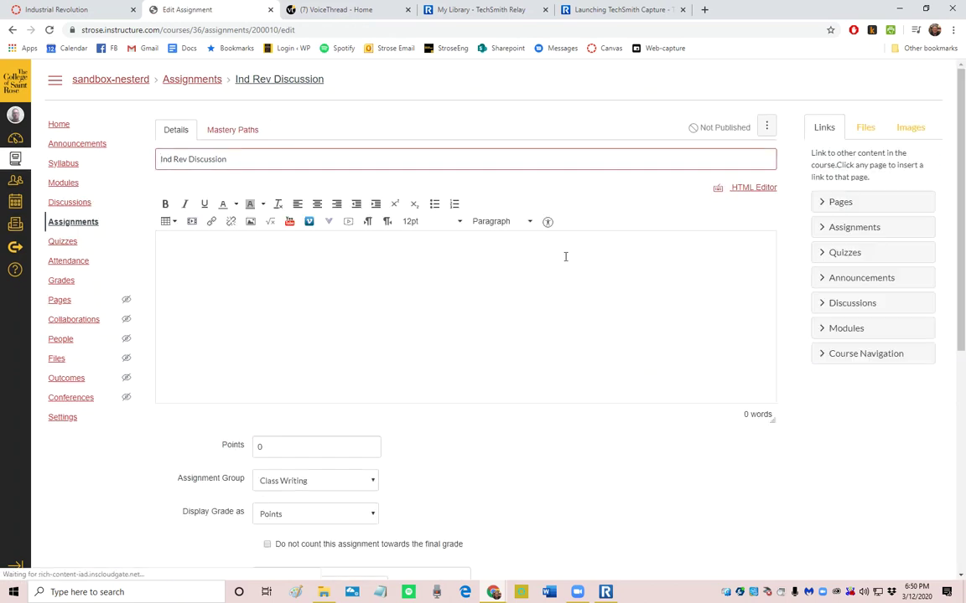
# - Create a new assignment group named Discussion for the Ind Rev Discussion assignment
pyautogui.scroll(-3, 444, 311)
pyautogui.click(350, 294)
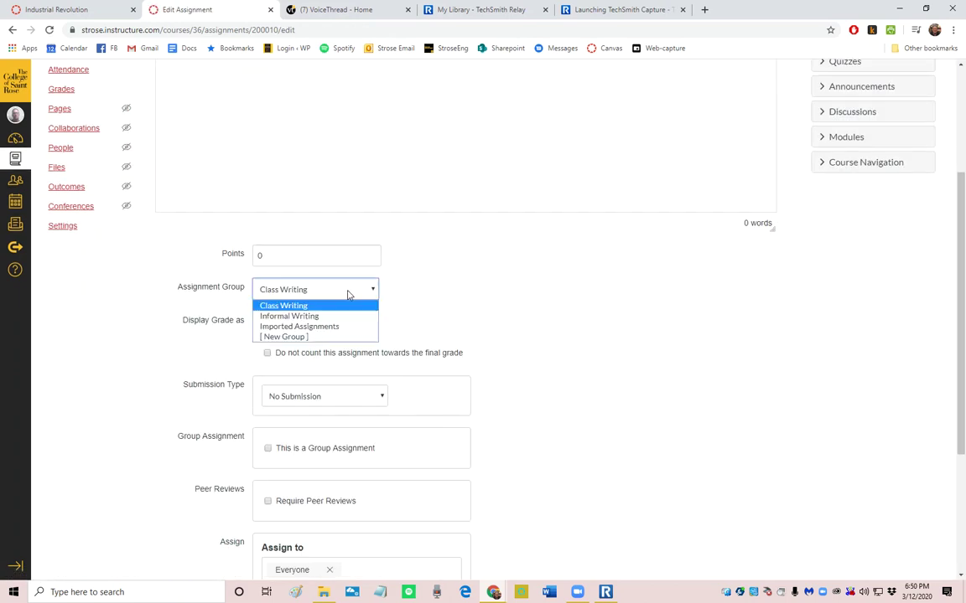
pyautogui.click(300, 336)
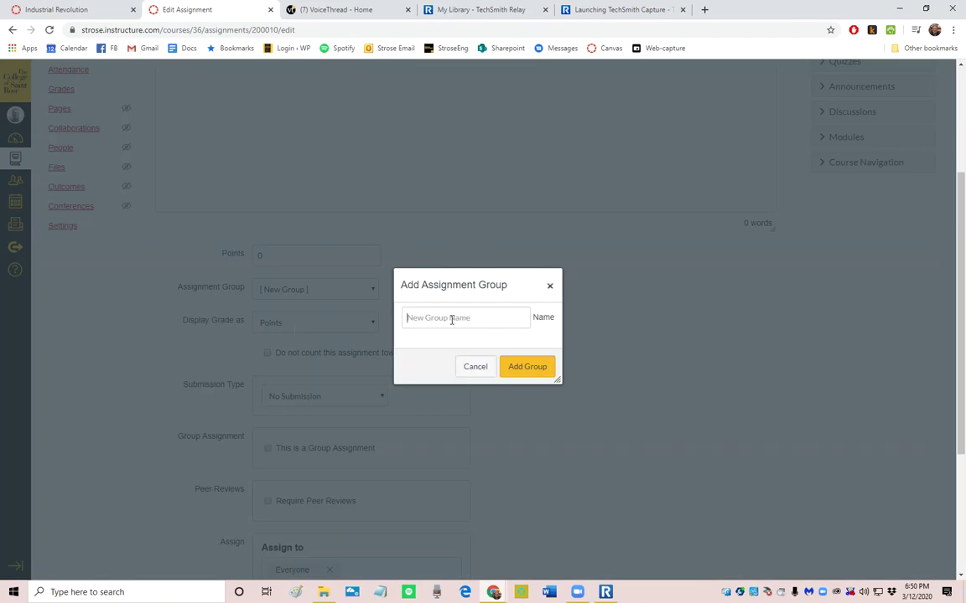
pyautogui.write('Dui')
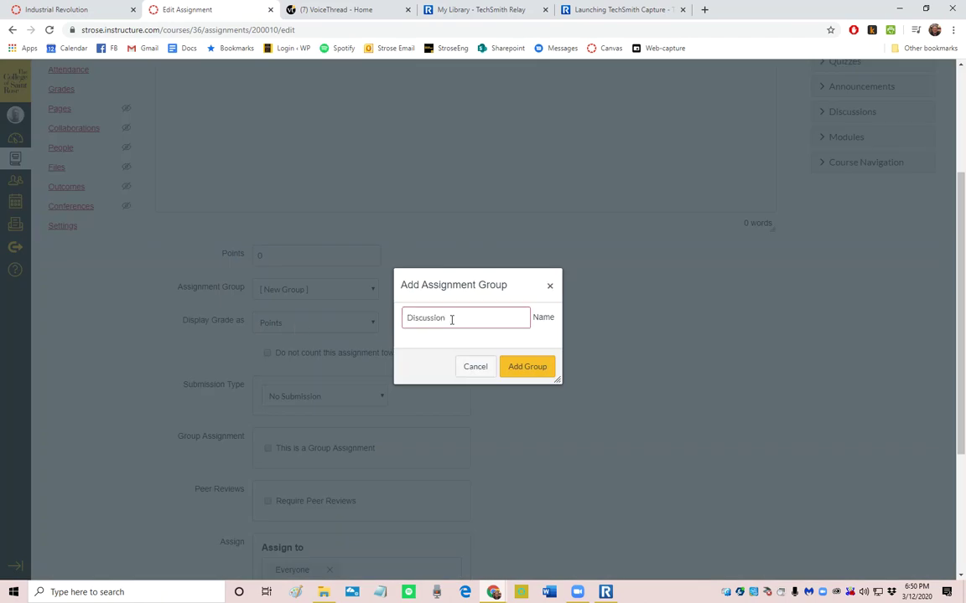
pyautogui.click(522, 368)
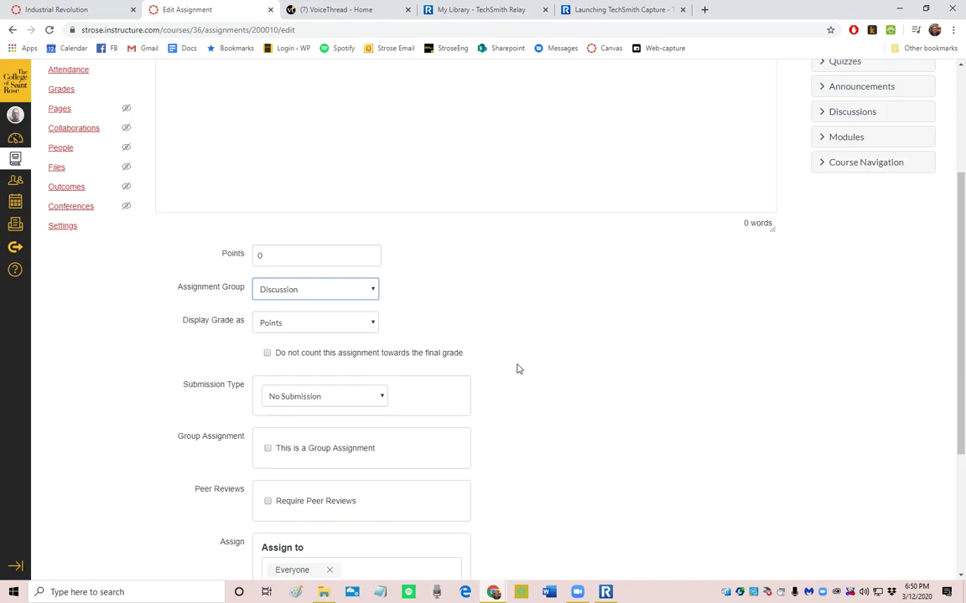
# - Open the course's assignment list and enable weighting the final grade based on assignment groups
pyautogui.scroll(3, 129, 157)
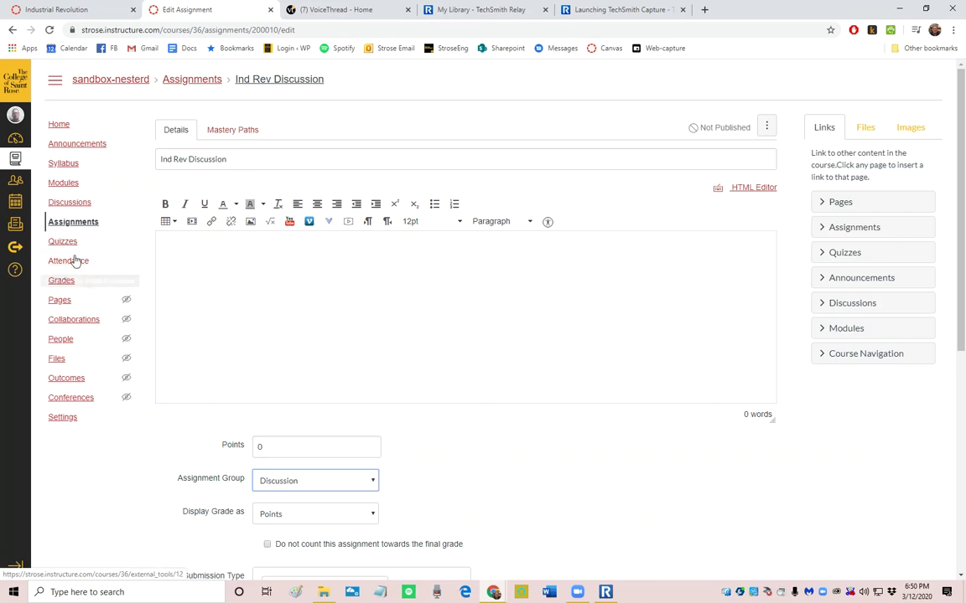
pyautogui.click(73, 222)
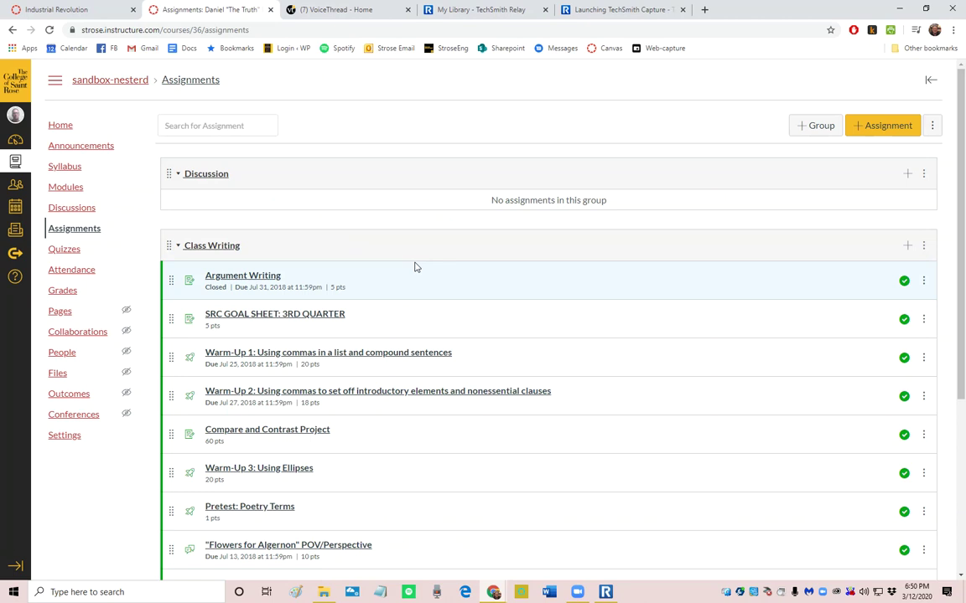
pyautogui.click(932, 127)
pyautogui.click(471, 207)
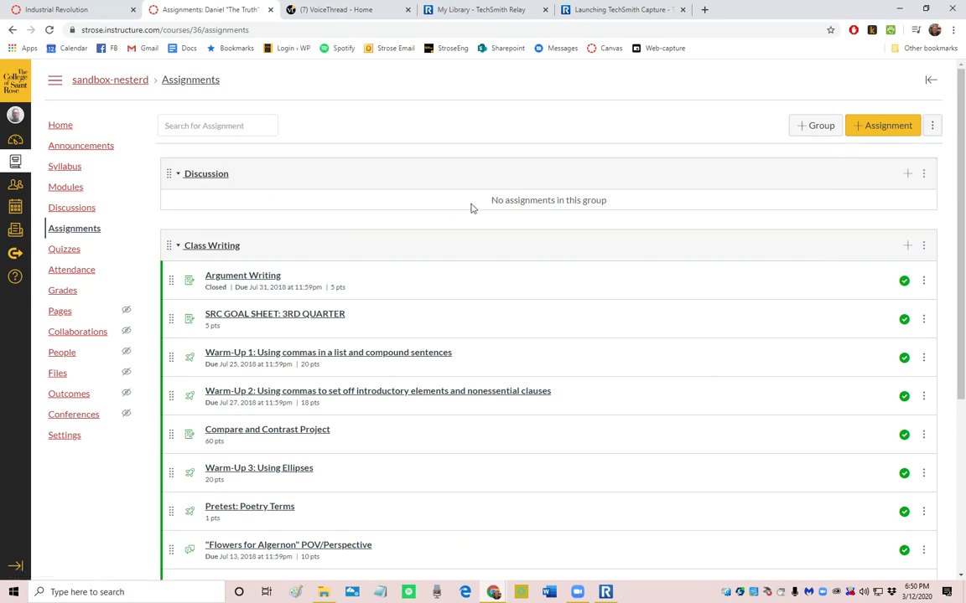
pyautogui.scroll(-3, 468, 228)
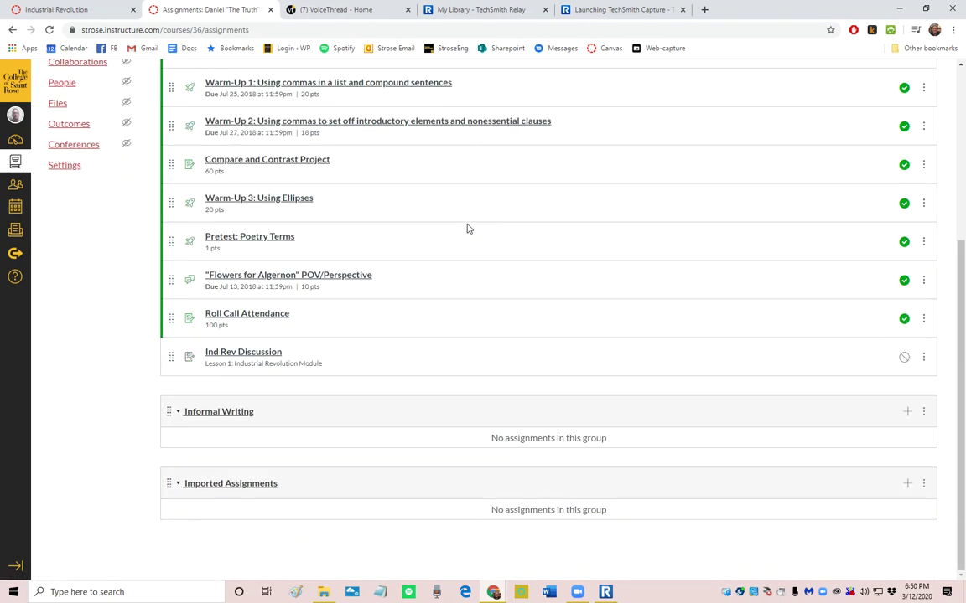
pyautogui.scroll(3, 449, 414)
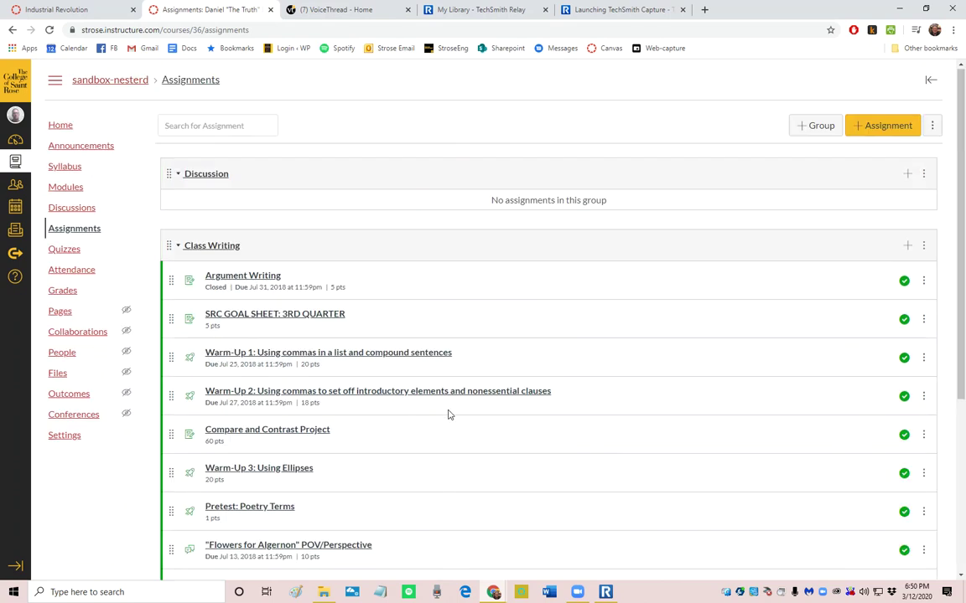
pyautogui.click(923, 173)
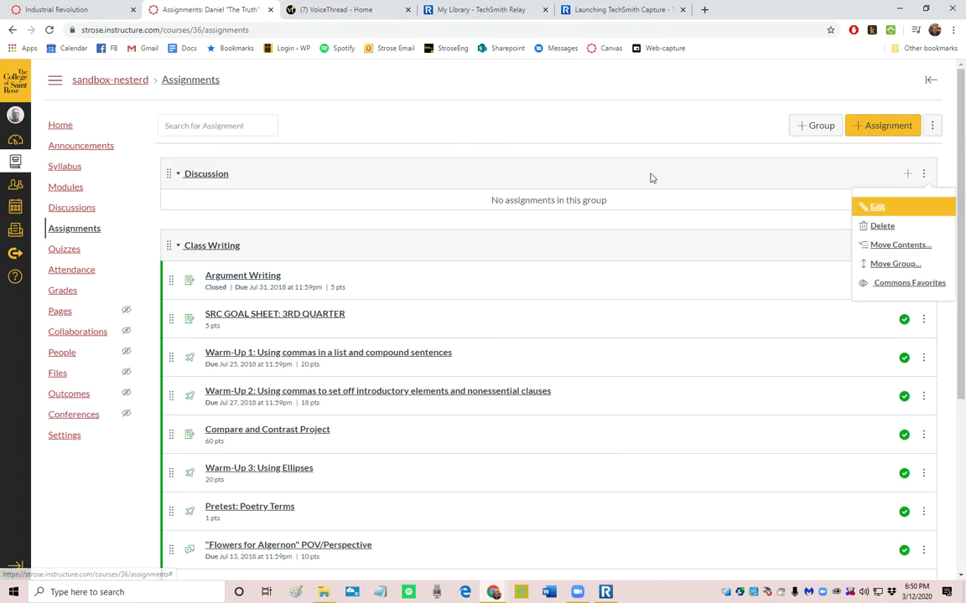
pyautogui.click(932, 125)
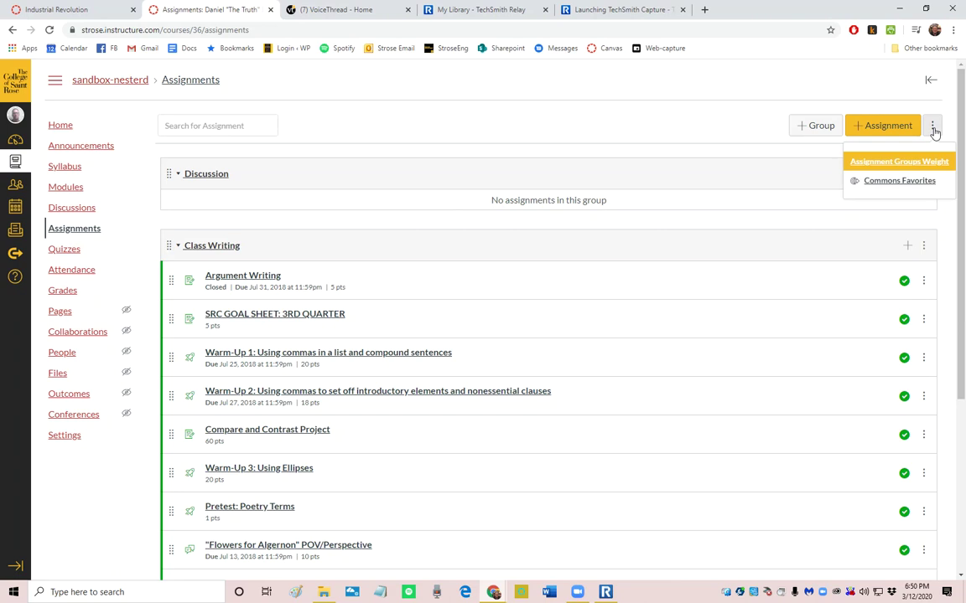
pyautogui.click(892, 163)
pyautogui.click(364, 229)
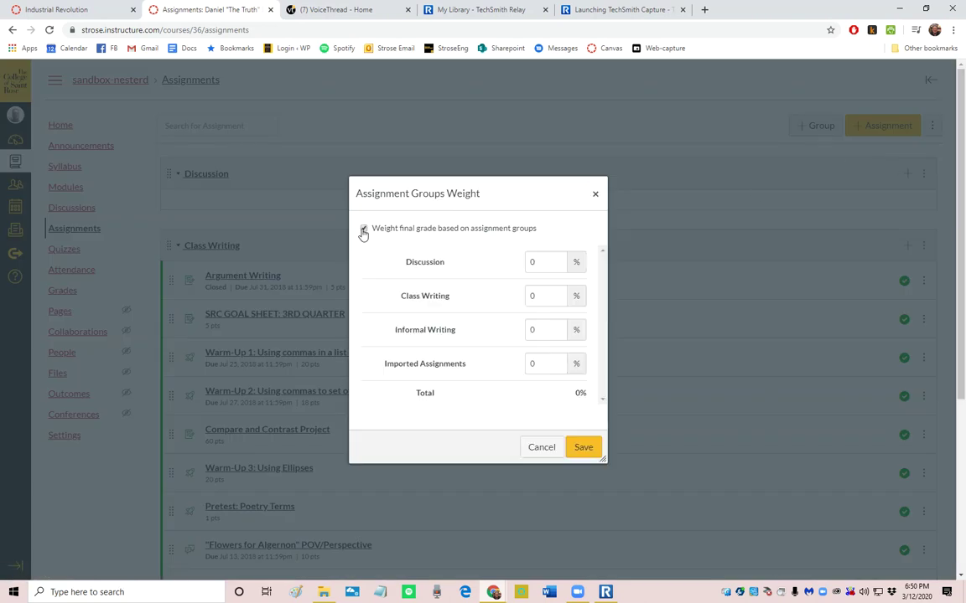
# - Set the group weights to Discussion 50%, Class Writing 40%, Informal Writing 5% and Imported Assignments 5%, and save them
pyautogui.doubleClick(550, 264)
pyautogui.write('50')
pyautogui.press('Tab')
pyautogui.press('Tab')
pyautogui.write('10')
pyautogui.press('Tab')
pyautogui.write('10')
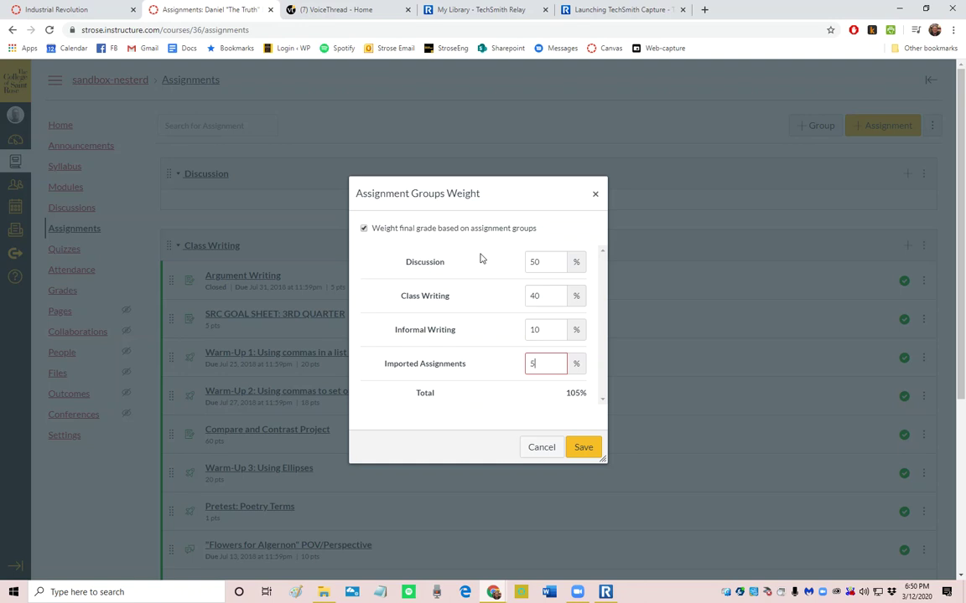
pyautogui.hotkey('shift', 'Tab')
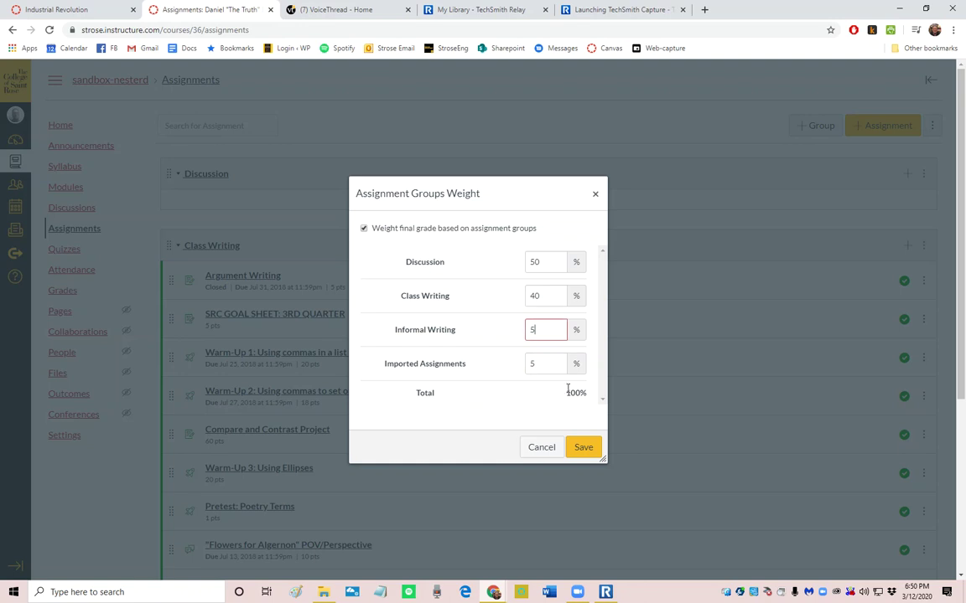
pyautogui.click(584, 447)
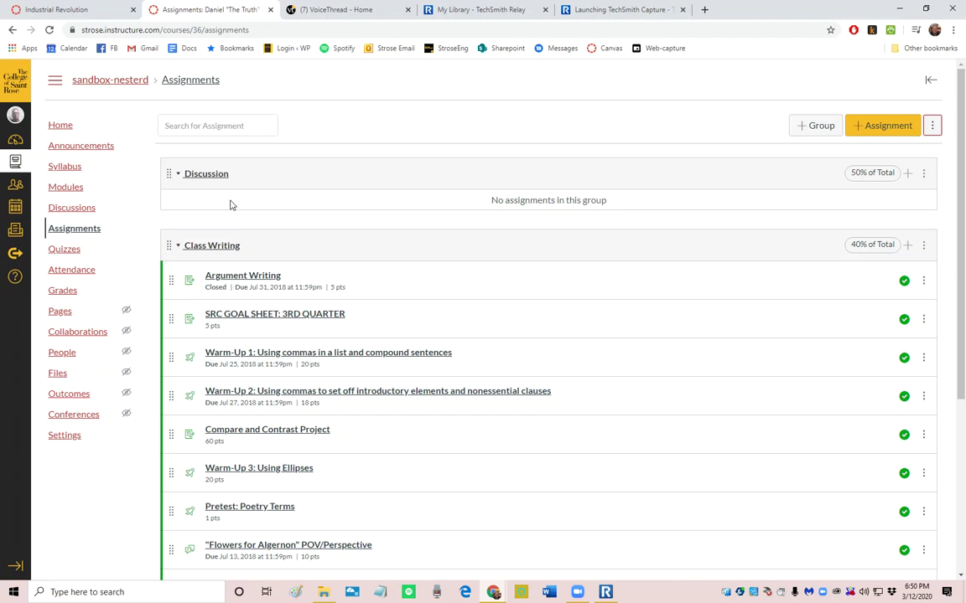
# - Move the Ind Rev Discussion assignment from Class Writing into the Discussion group and return to the course modules
pyautogui.scroll(-4, 335, 231)
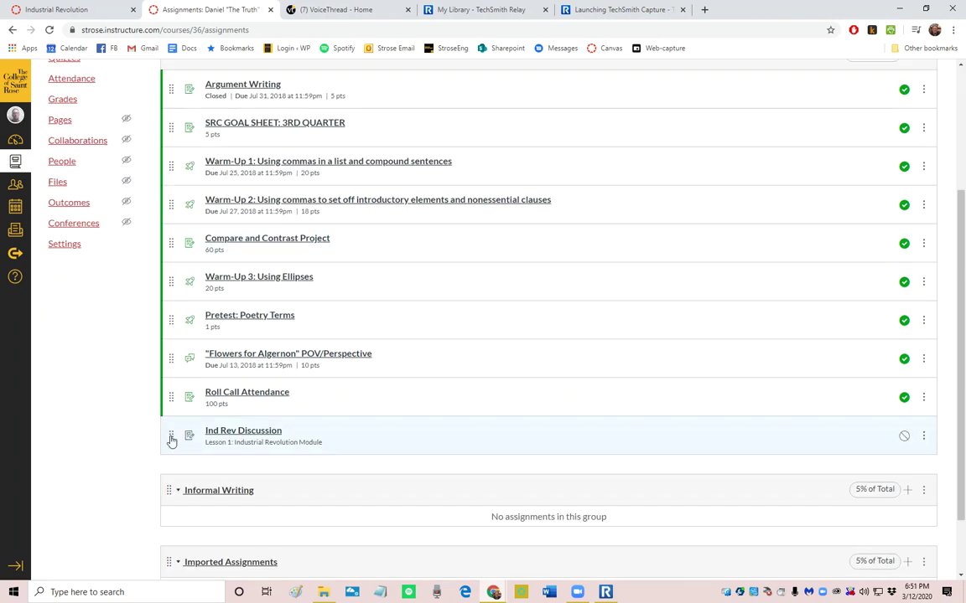
pyautogui.moveTo(171, 442); pyautogui.dragTo(159, 211)
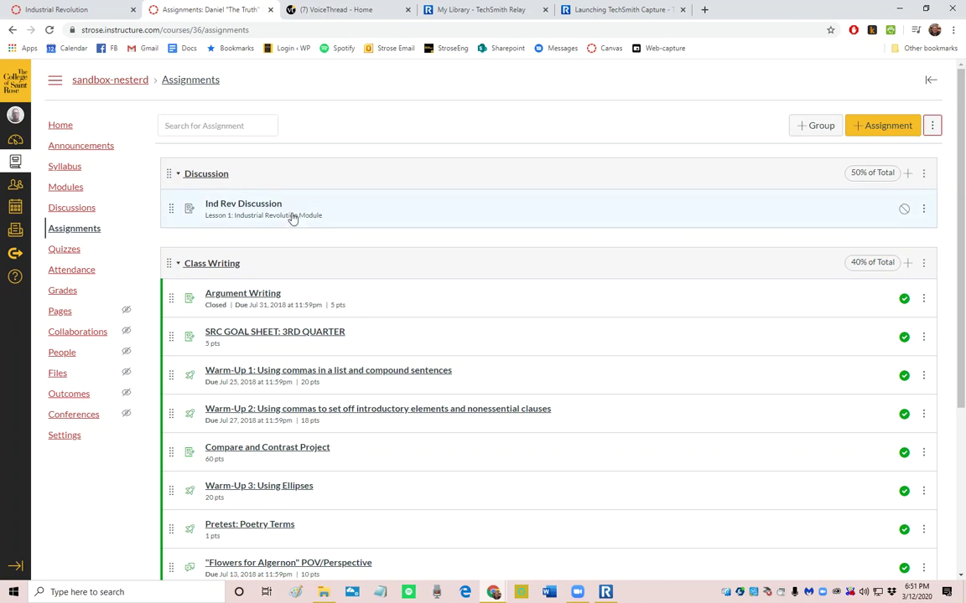
pyautogui.click(56, 127)
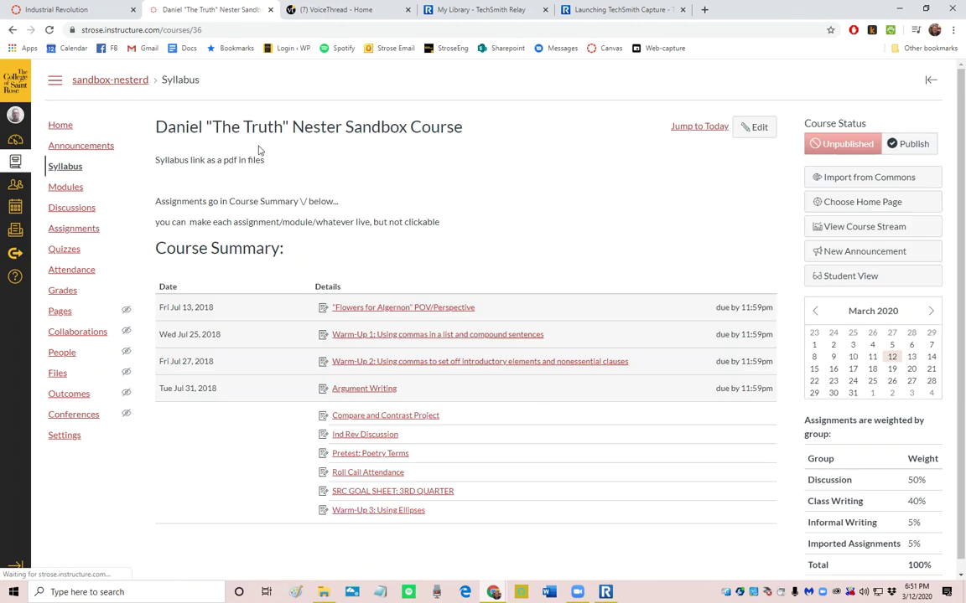
pyautogui.click(70, 188)
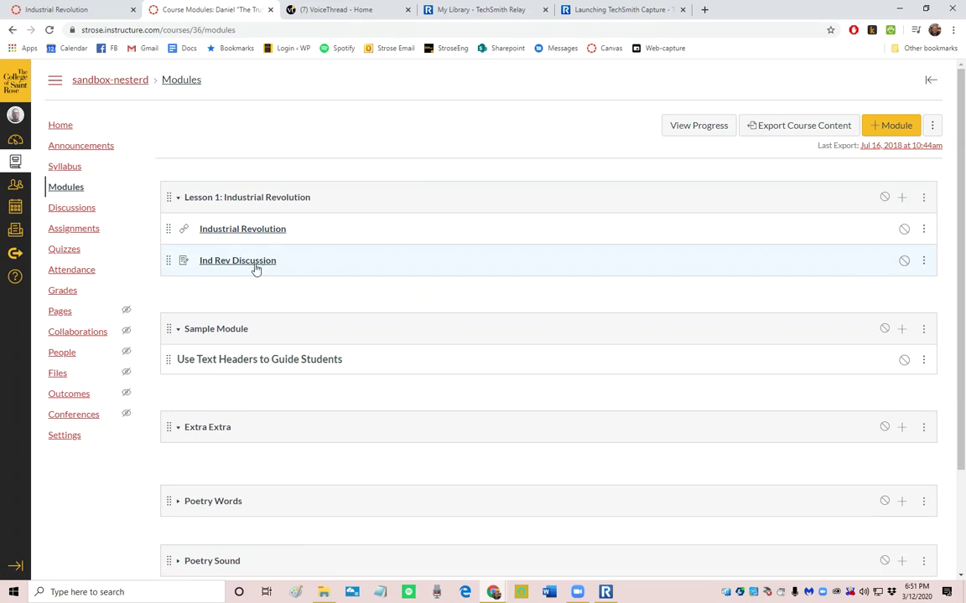
# - Rename the Ind Rev Discussion module item as Ind Rev Discussion Grade
pyautogui.click(923, 264)
pyautogui.click(826, 308)
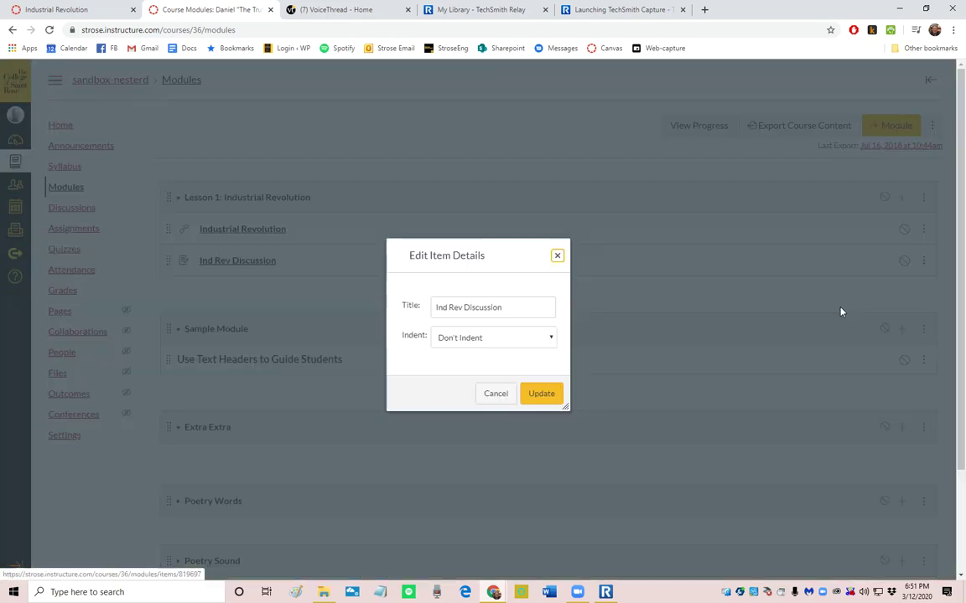
pyautogui.click(515, 309)
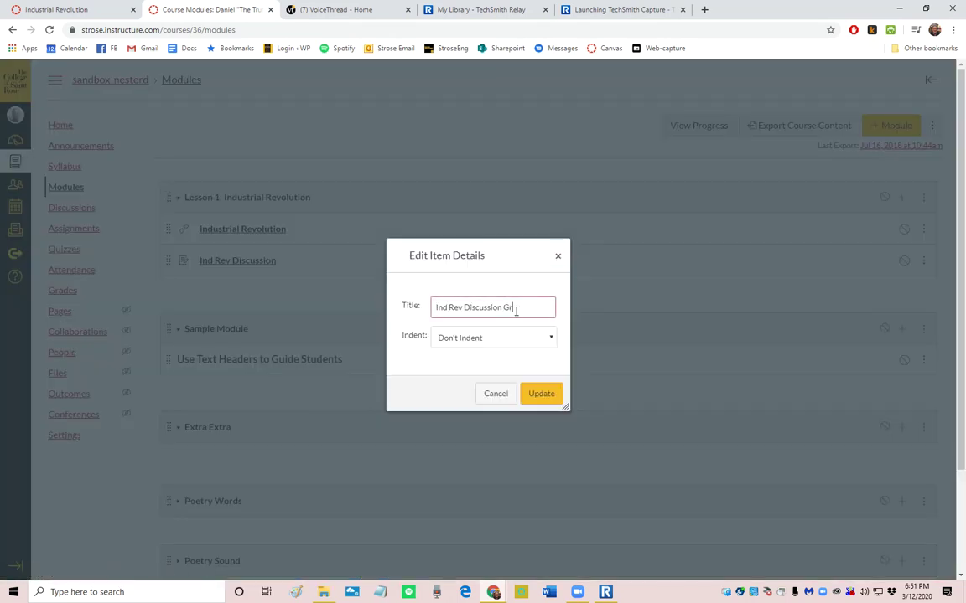
pyautogui.write('Grade')
pyautogui.click(539, 395)
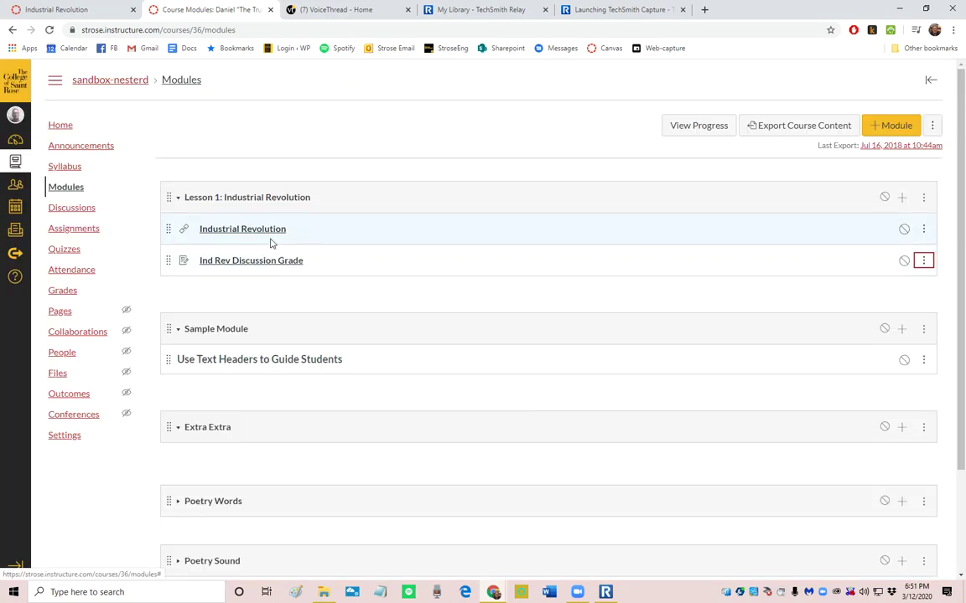
# - Rename the Industrial Revolution module item as Industrial Revolution VoiceThread and publish the Lesson 1: Industrial Revolution module
pyautogui.click(923, 229)
pyautogui.click(884, 278)
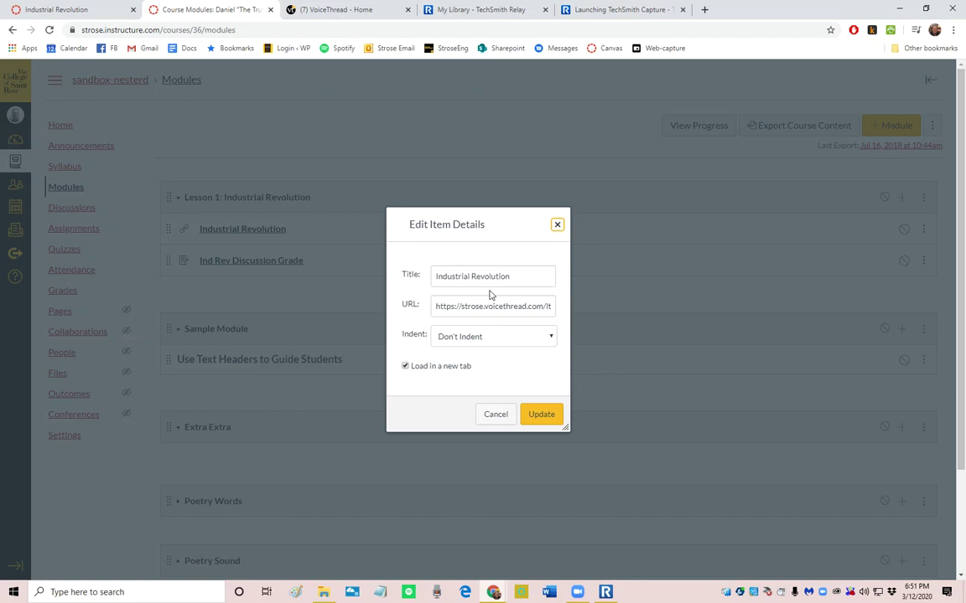
pyautogui.write('V')
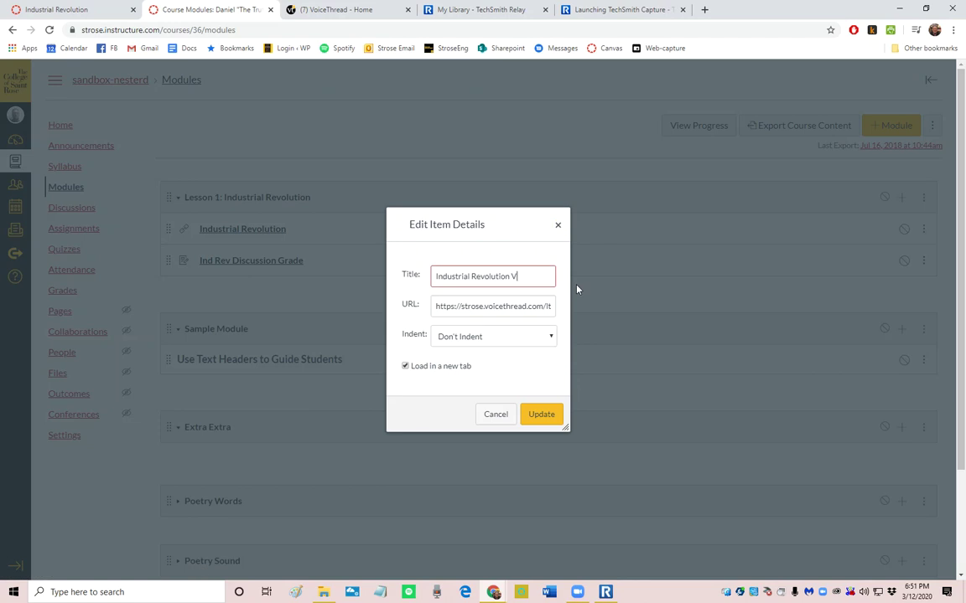
pyautogui.write('oiceThread')
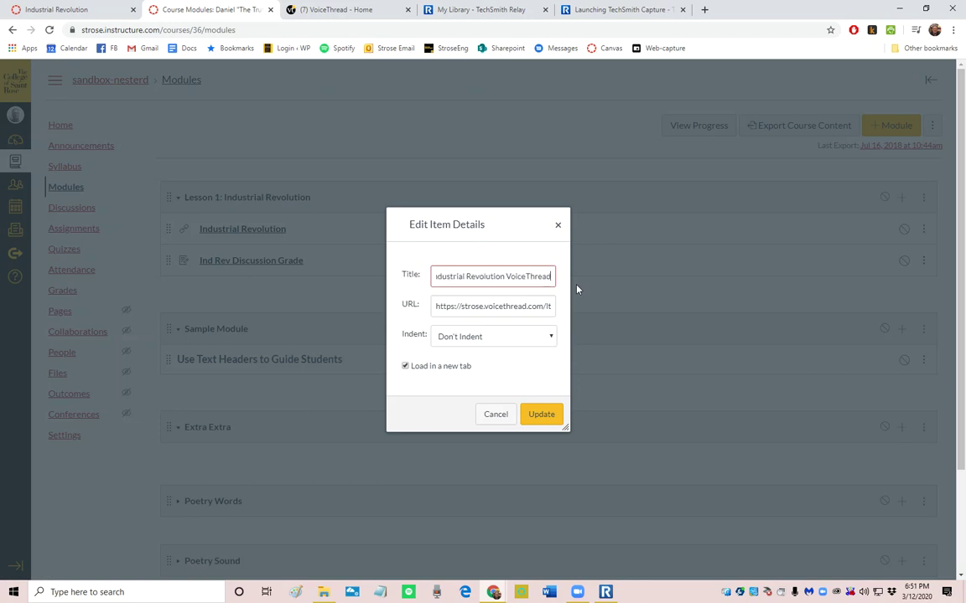
pyautogui.click(541, 416)
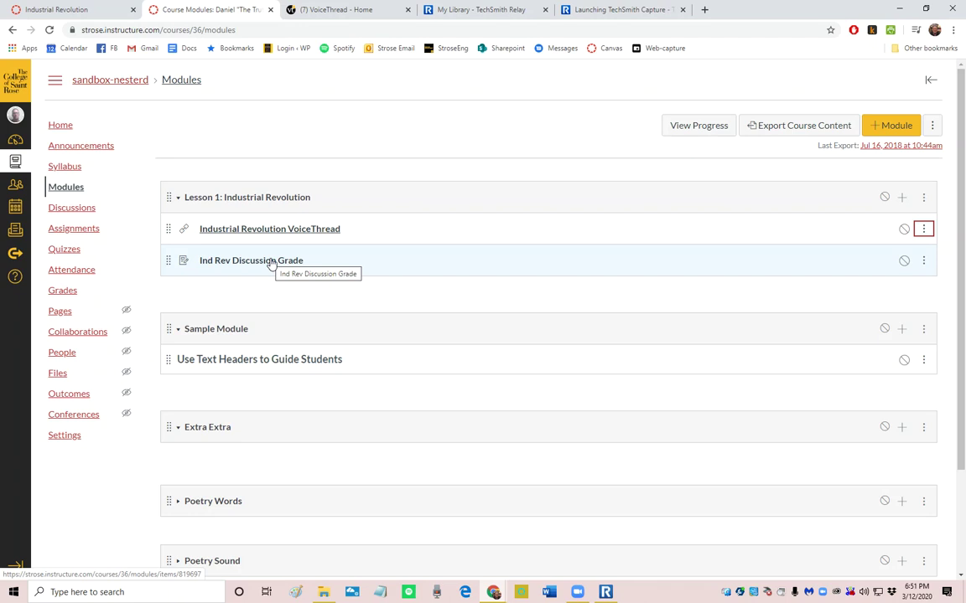
pyautogui.click(883, 197)
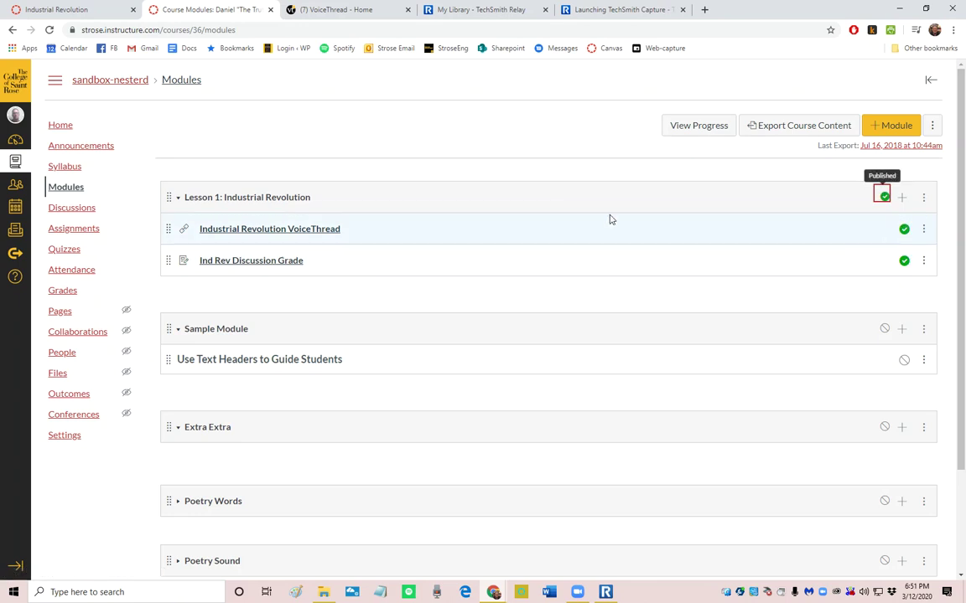
# - Test the Industrial Revolution VoiceThread item by loading it in a new window, and return to the Lesson 1 module
pyautogui.click(288, 237)
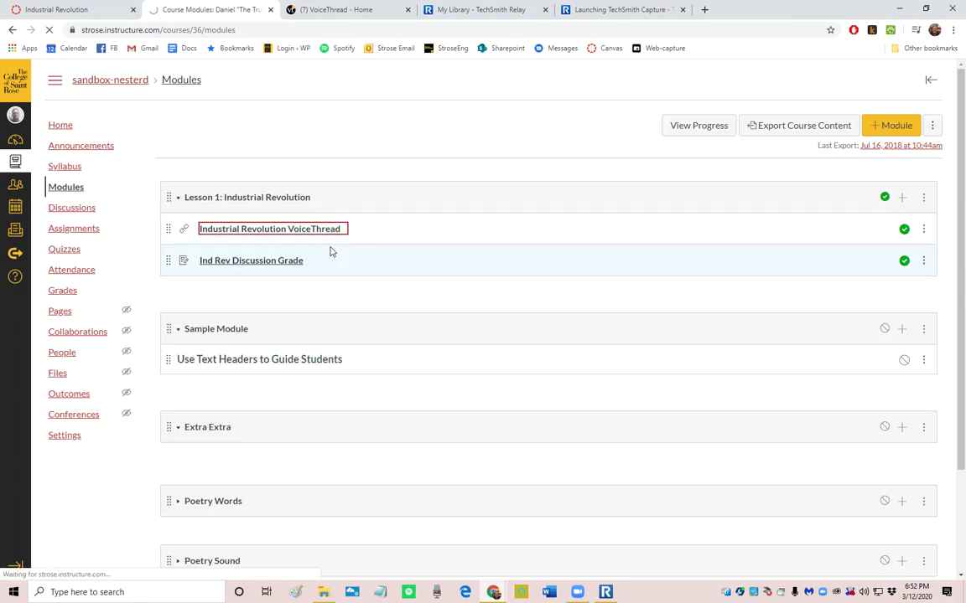
pyautogui.click(335, 129)
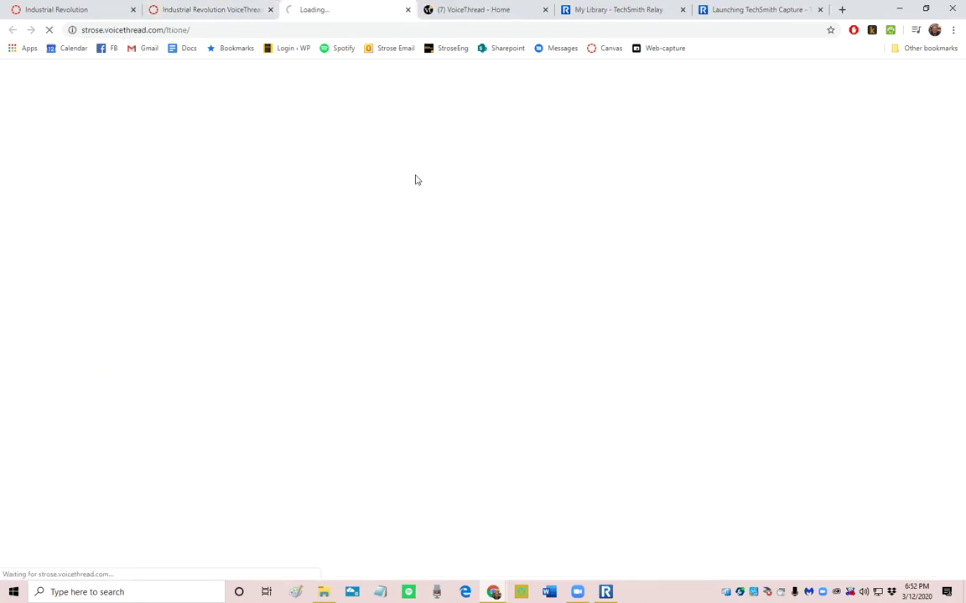
pyautogui.click(544, 9)
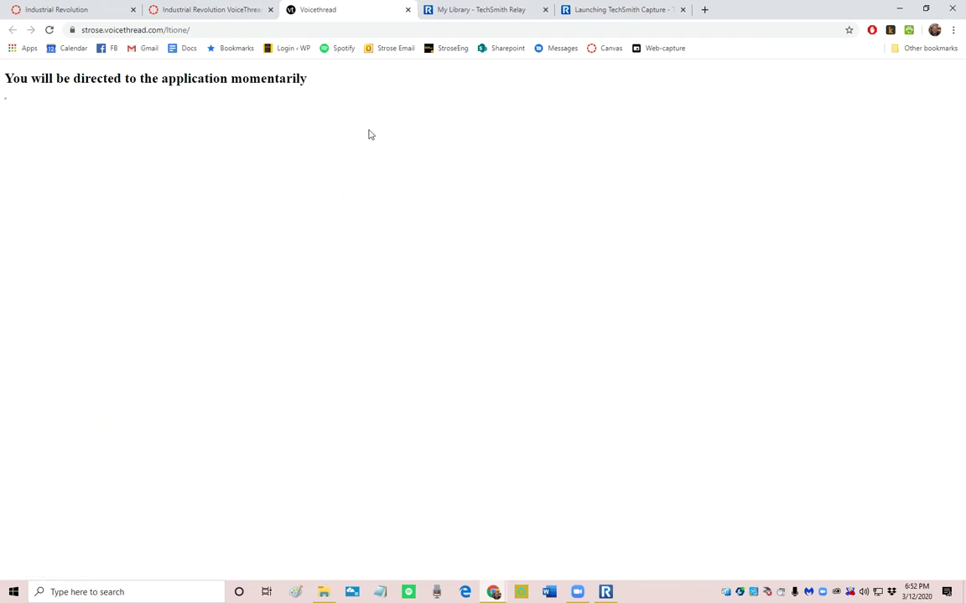
pyautogui.click(204, 9)
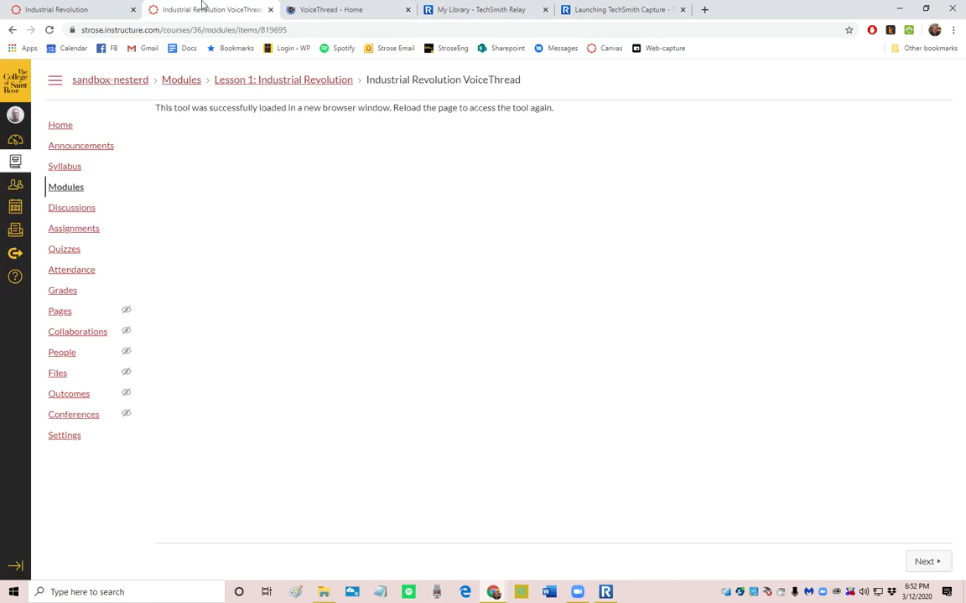
pyautogui.click(250, 84)
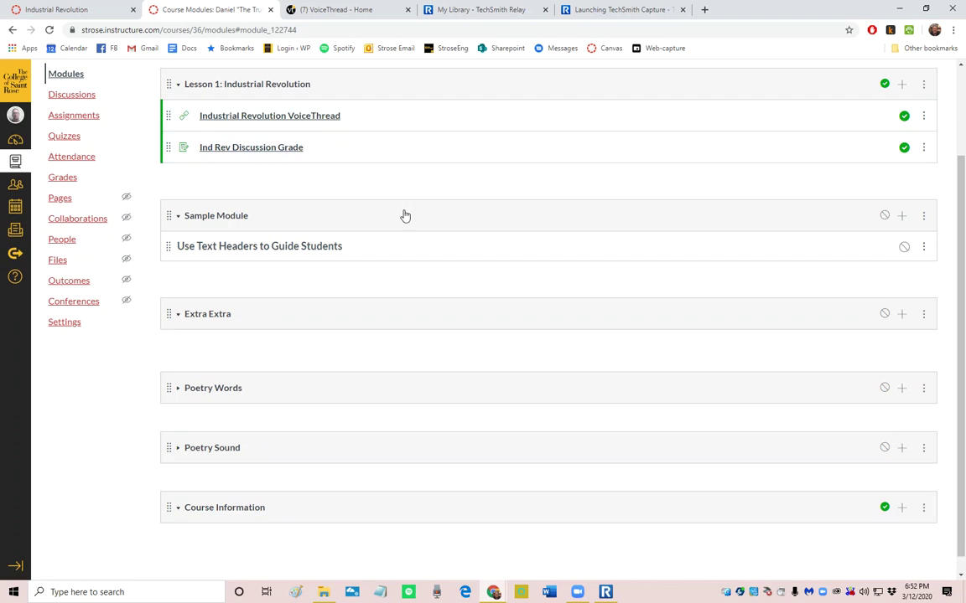
pyautogui.scroll(2, 402, 215)
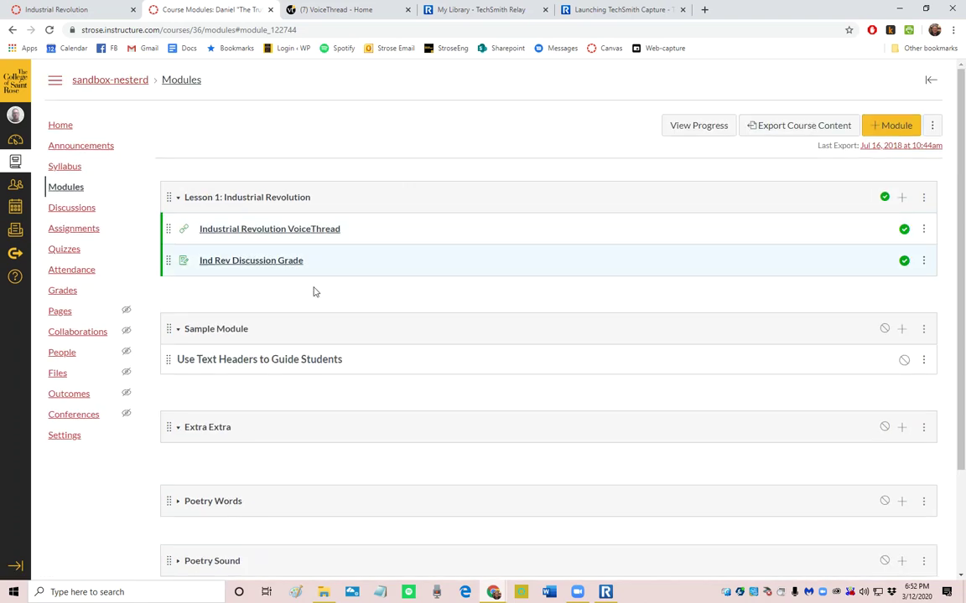
# - Open the Ind Rev Discussion Grade assignment for editing and set its due date to Mar 13 11:59pm
pyautogui.click(274, 263)
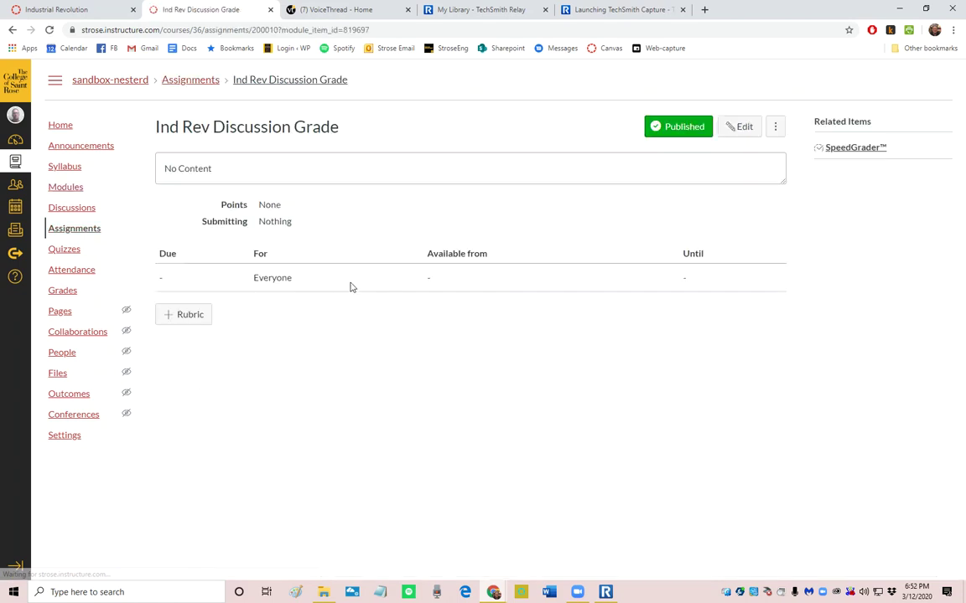
pyautogui.click(741, 125)
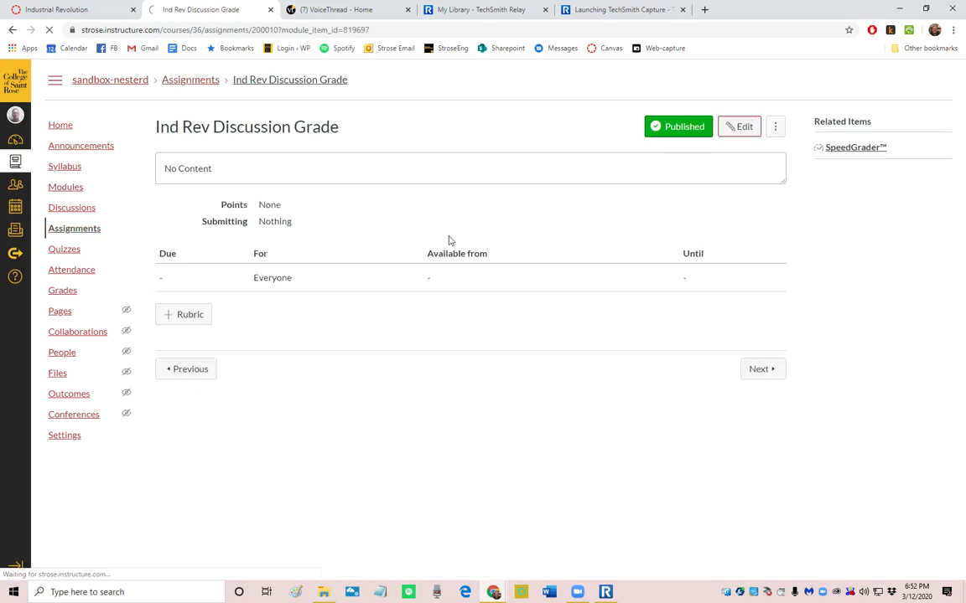
pyautogui.scroll(-4, 394, 375)
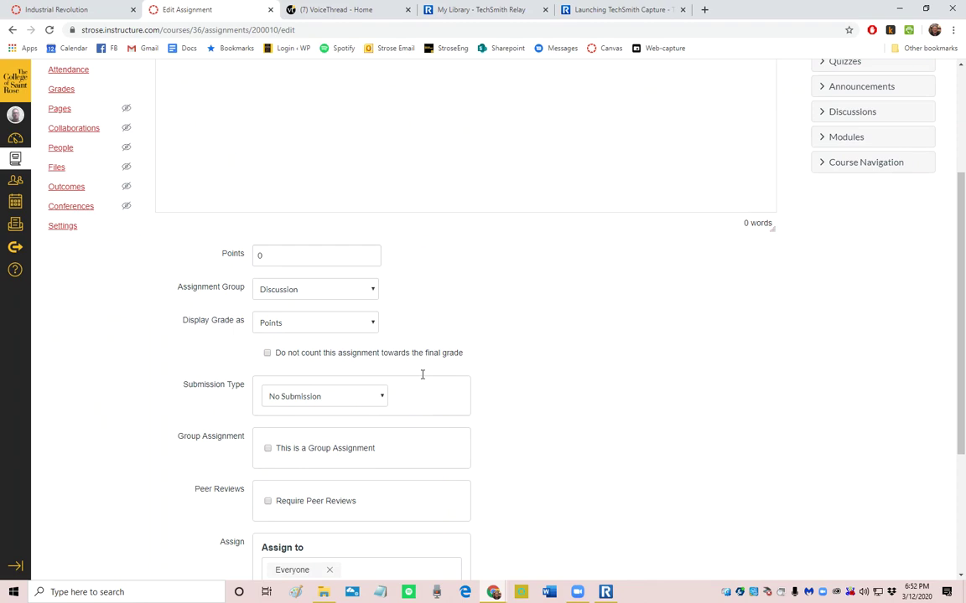
pyautogui.scroll(-3, 422, 375)
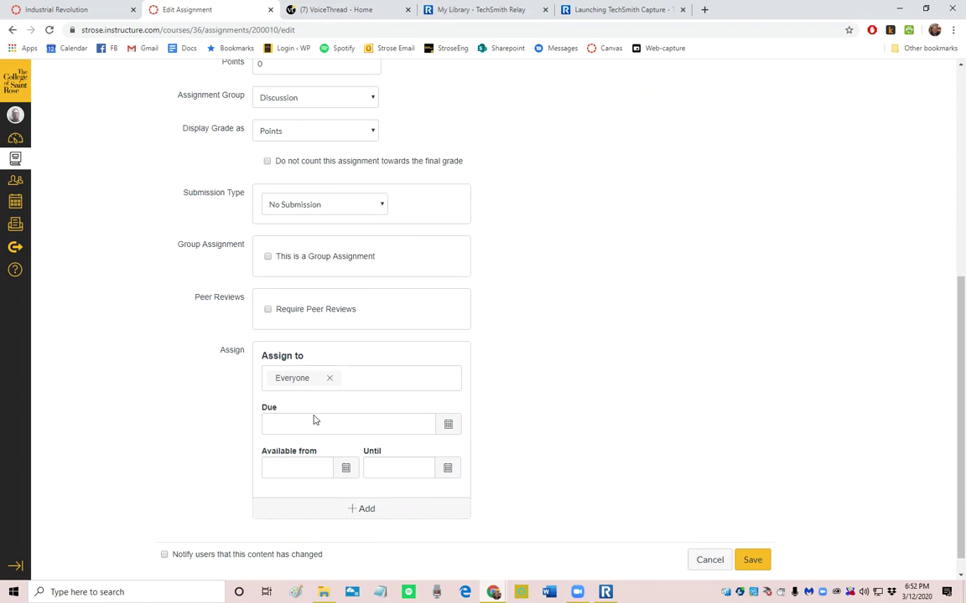
pyautogui.click(448, 425)
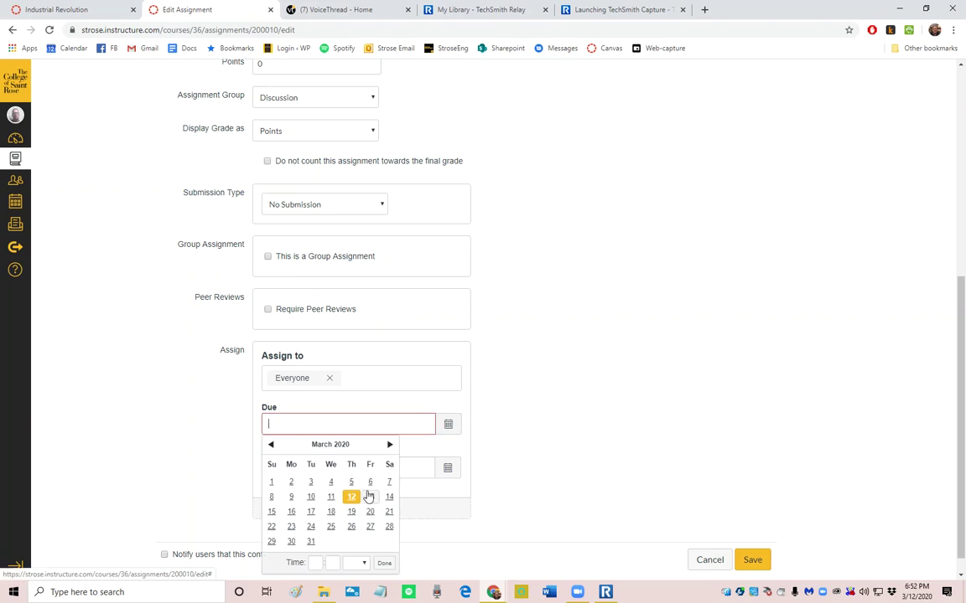
pyautogui.click(369, 498)
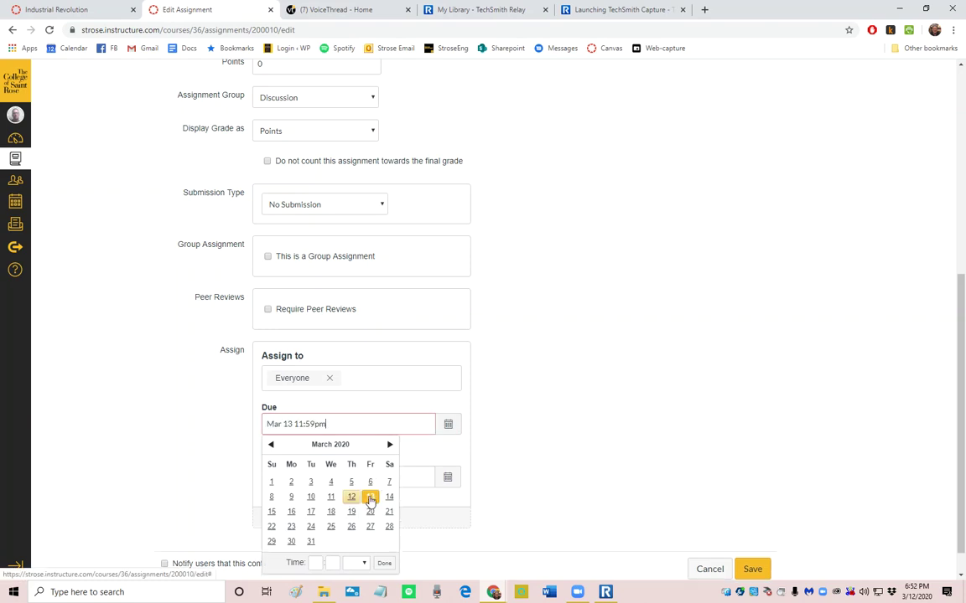
# - Save the Ind Rev Discussion Grade assignment with its new due date and return to the course's module list
pyautogui.click(383, 564)
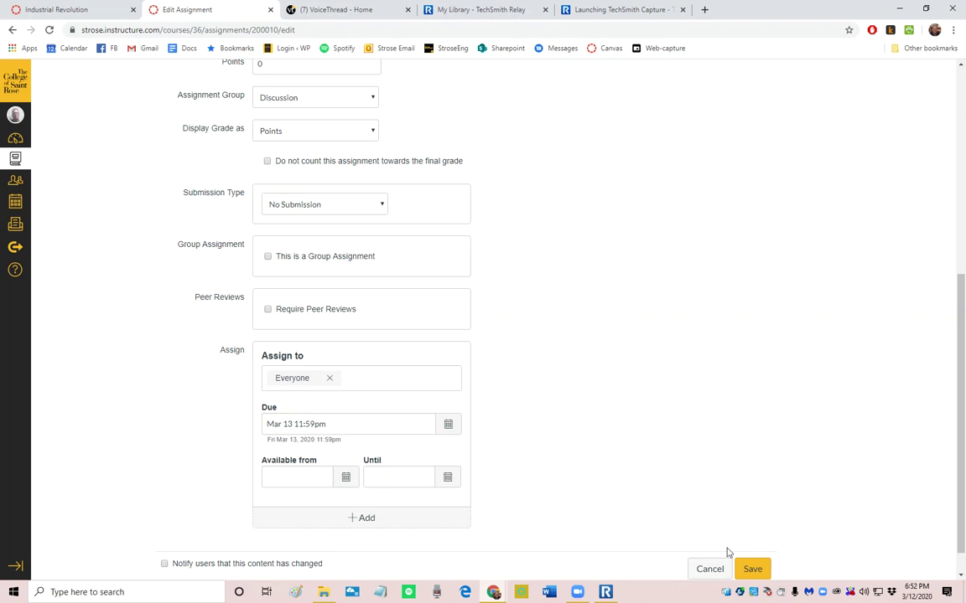
pyautogui.click(757, 567)
pyautogui.click(745, 569)
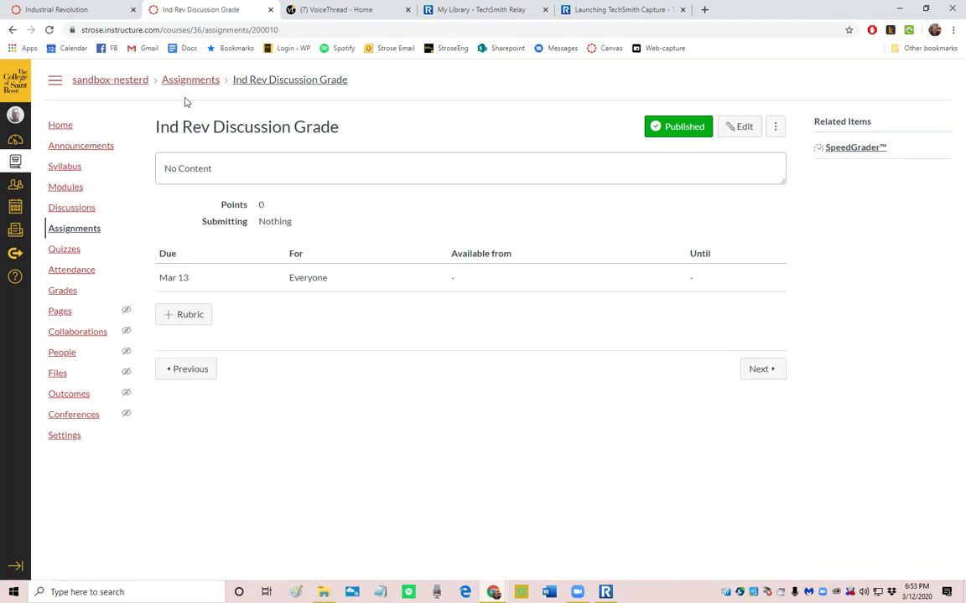
pyautogui.click(73, 126)
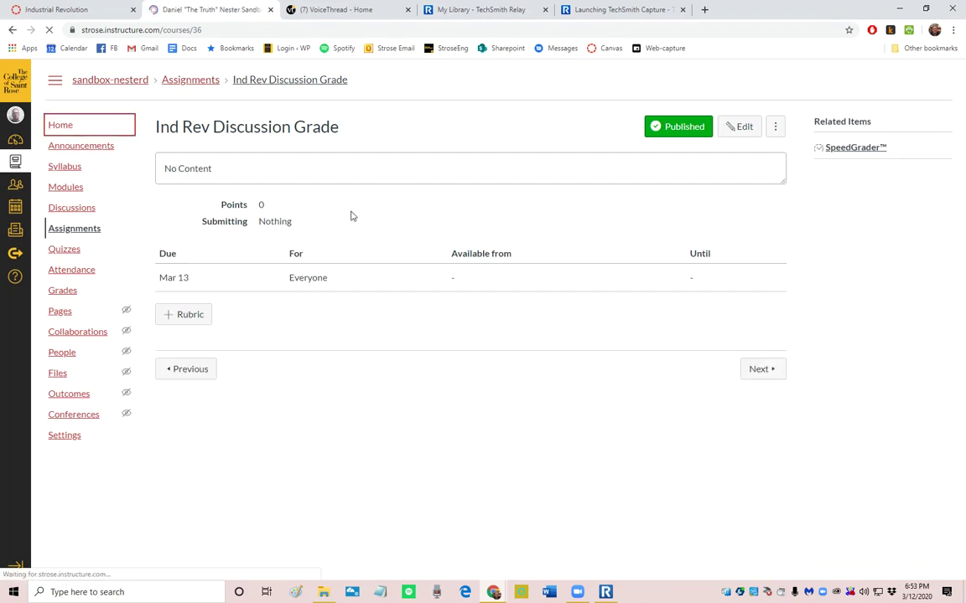
pyautogui.click(73, 189)
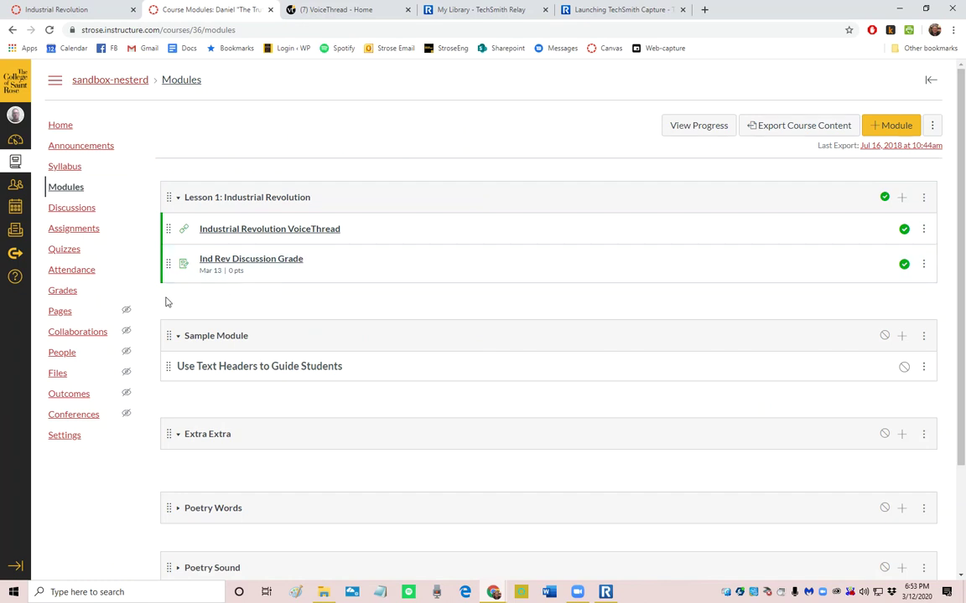
# - Switch to VoiceThread, expand the comment list of Industrial Revolution Part 1, search its commenters for "d", clear the search and close the thread
pyautogui.click(332, 7)
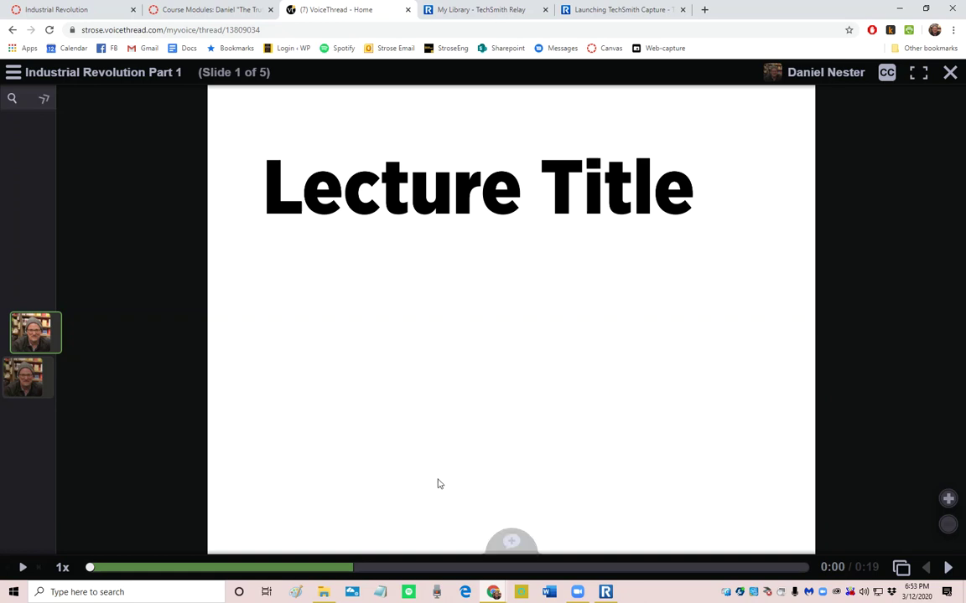
pyautogui.click(44, 99)
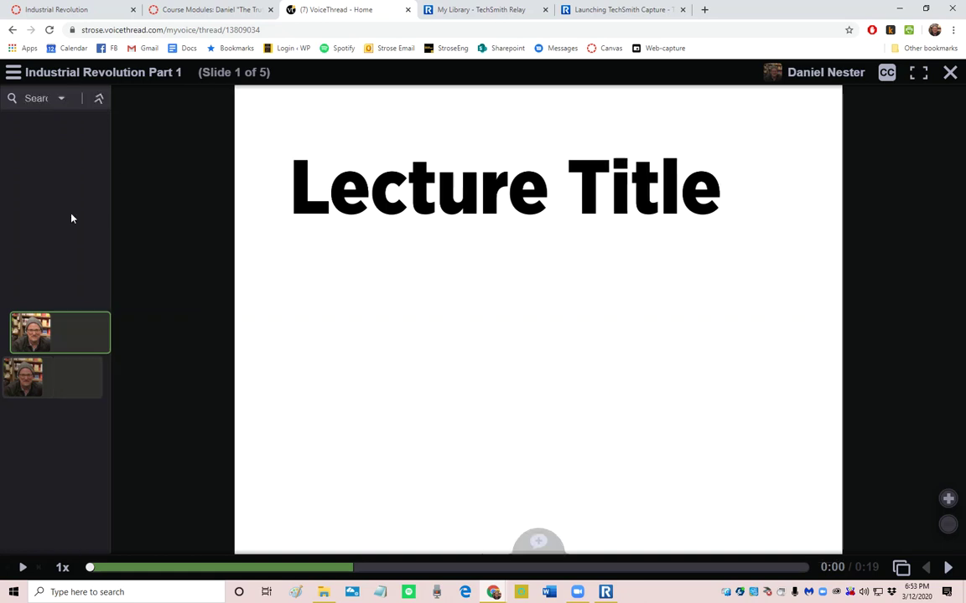
pyautogui.click(117, 339)
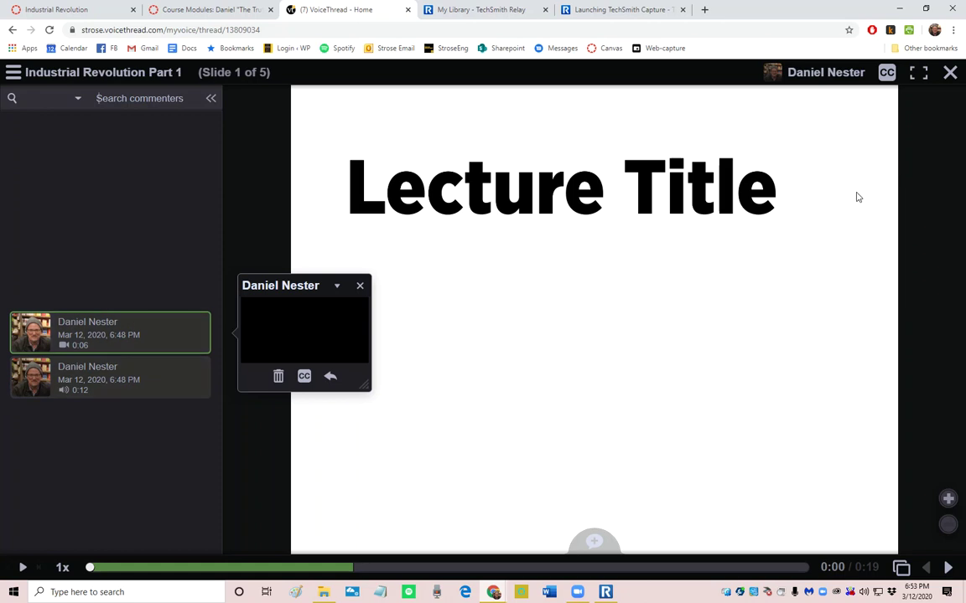
pyautogui.click(120, 103)
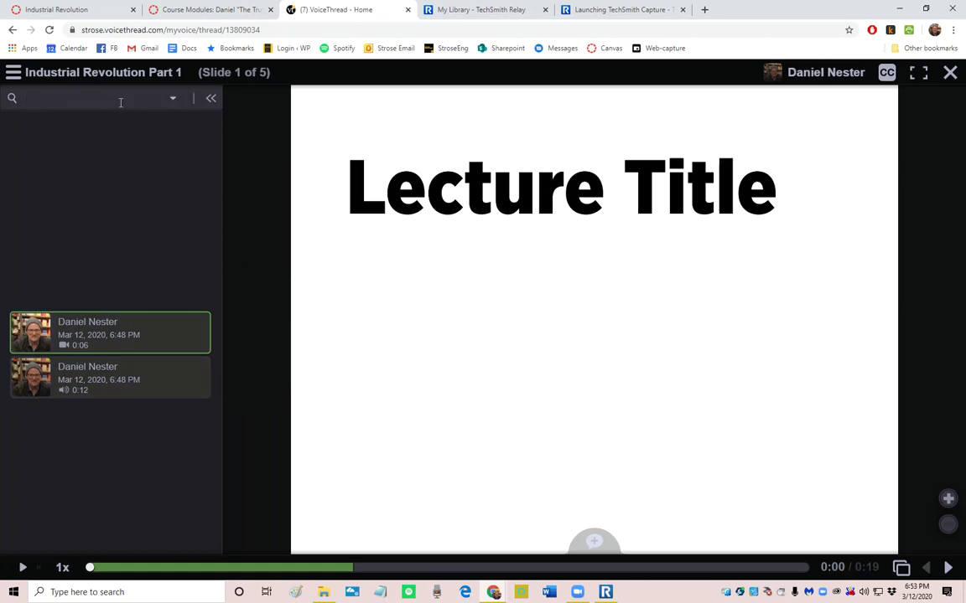
pyautogui.write('d')
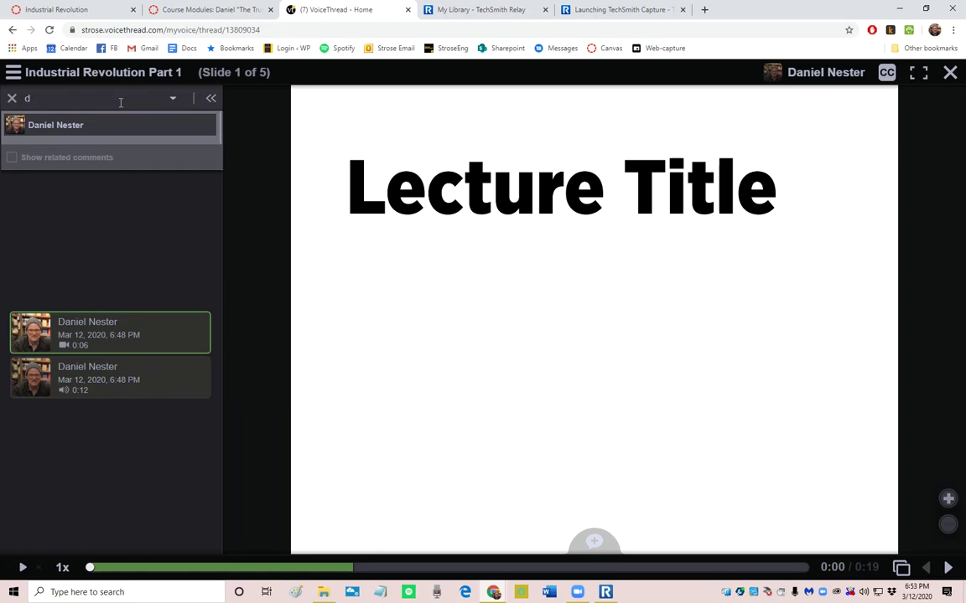
pyautogui.press('BackSpace')
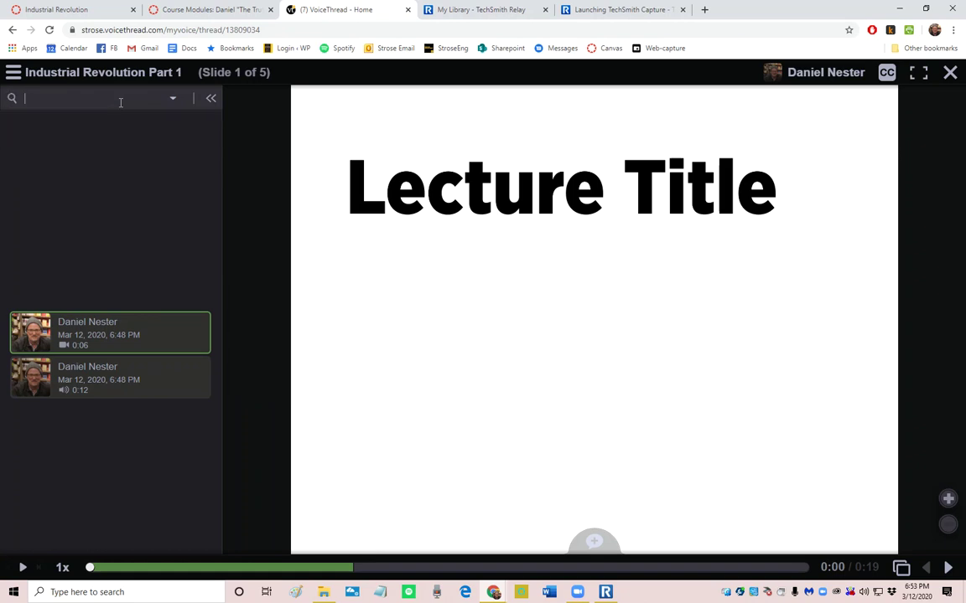
pyautogui.click(949, 72)
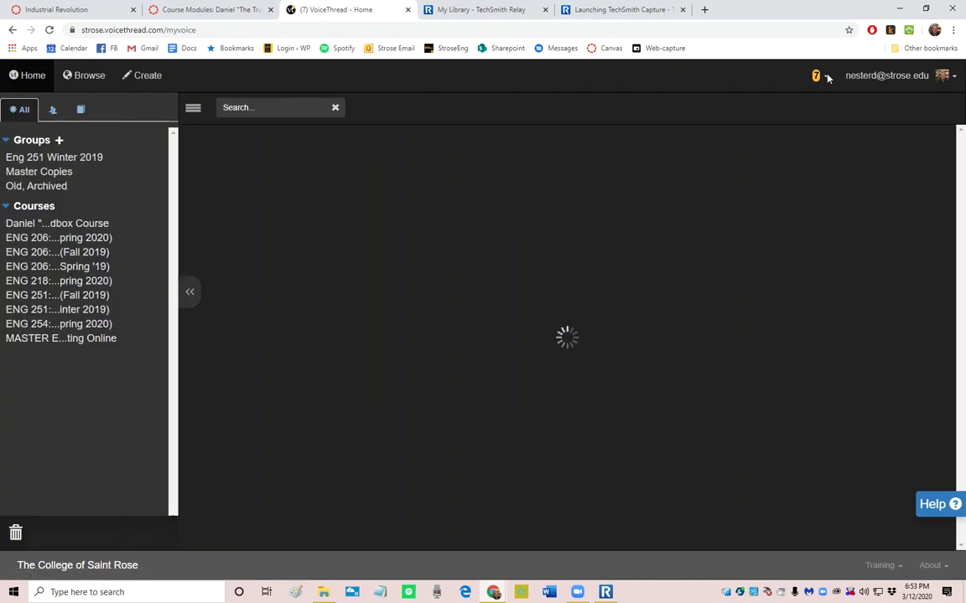
# - View all recent VoiceThread activity grouped by commenter, look through the students' comments, and return to the Canvas module list
pyautogui.click(818, 77)
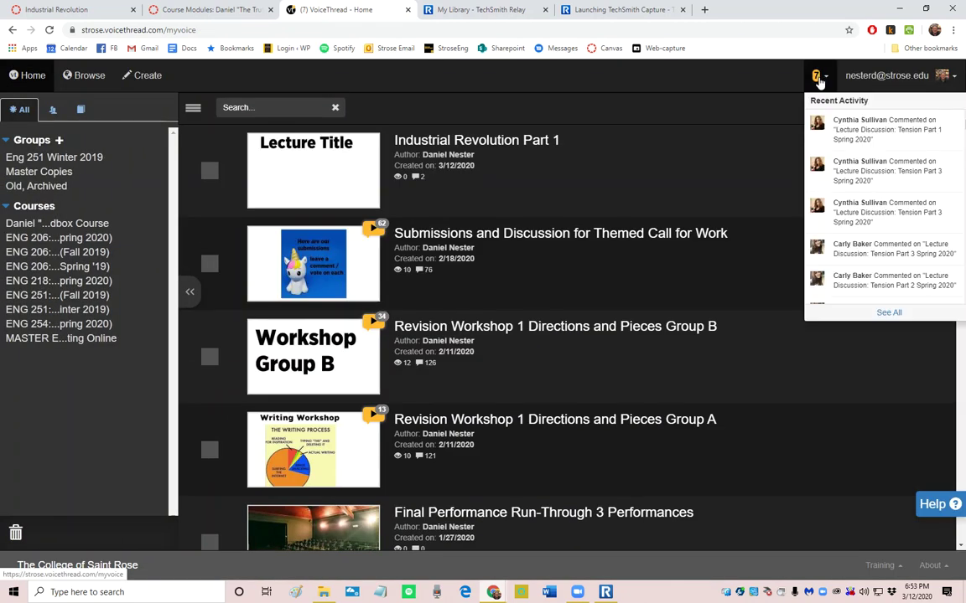
pyautogui.click(889, 313)
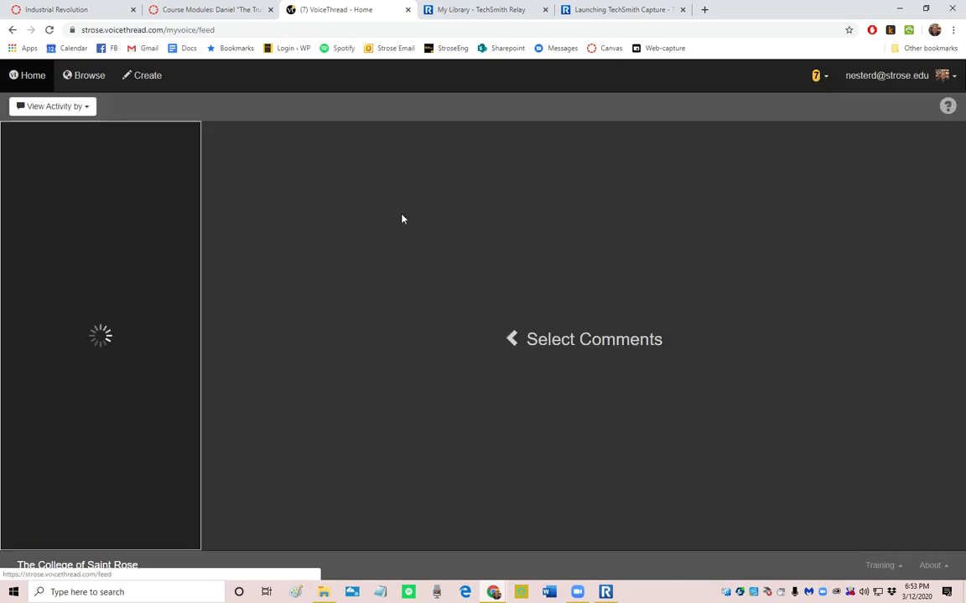
pyautogui.click(61, 105)
pyautogui.click(61, 149)
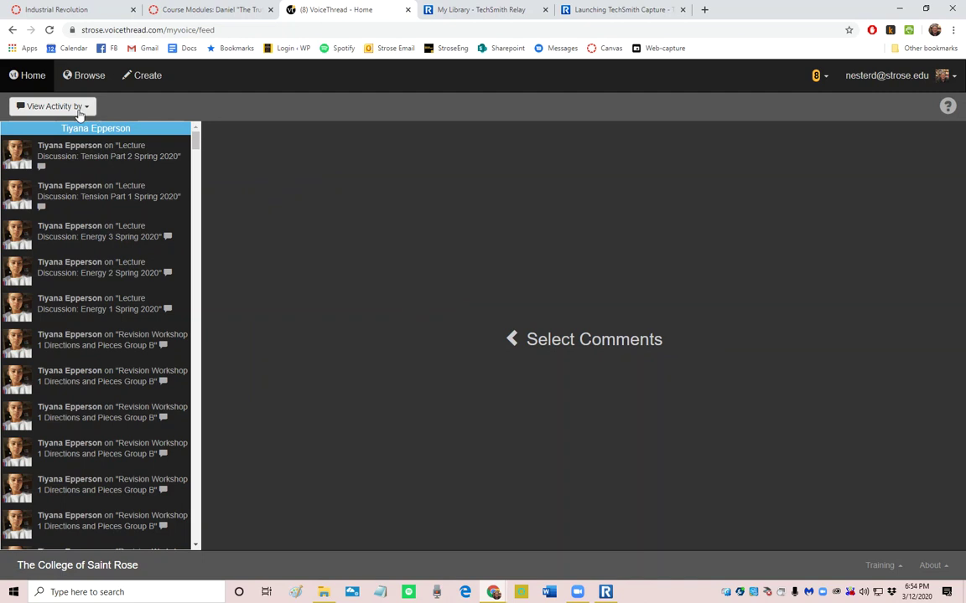
pyautogui.scroll(-3, 88, 159)
pyautogui.scroll(-10, 82, 172)
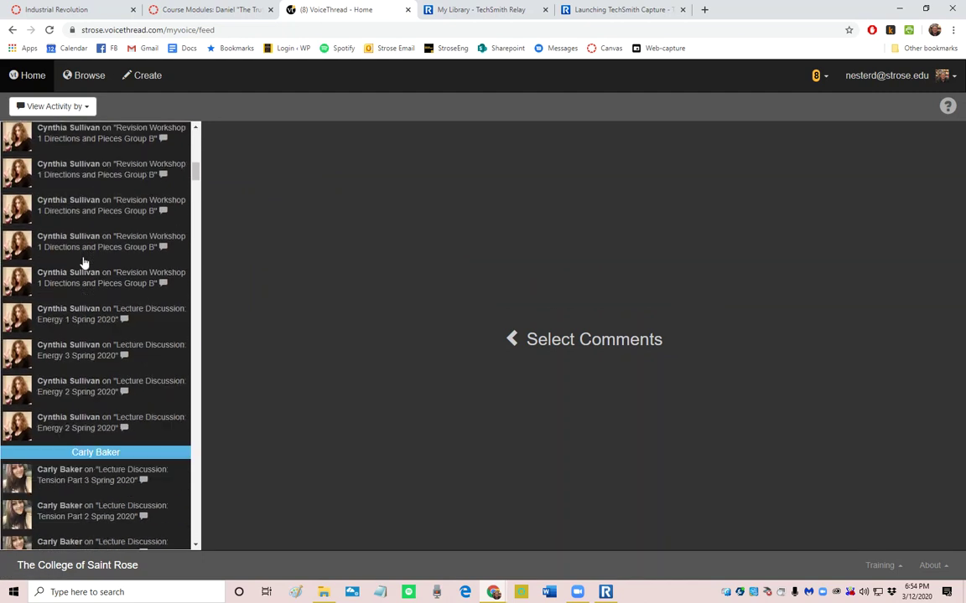
pyautogui.scroll(-10, 83, 262)
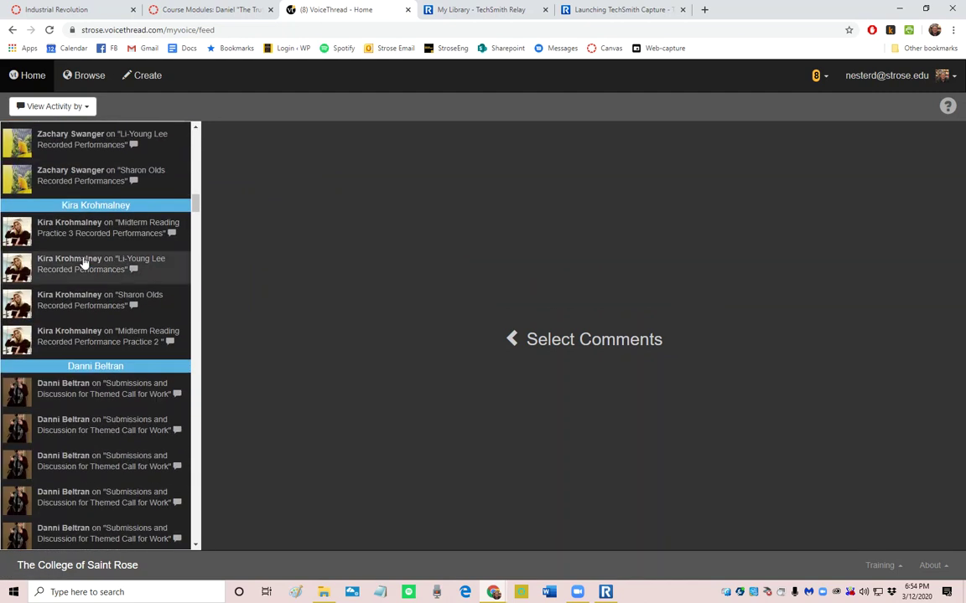
pyautogui.scroll(-5, 84, 262)
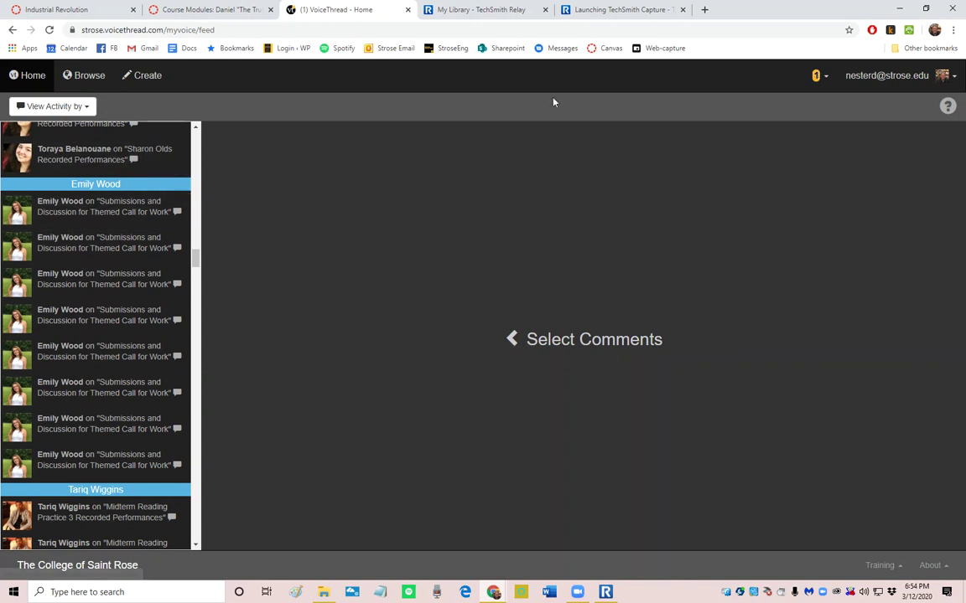
pyautogui.click(210, 9)
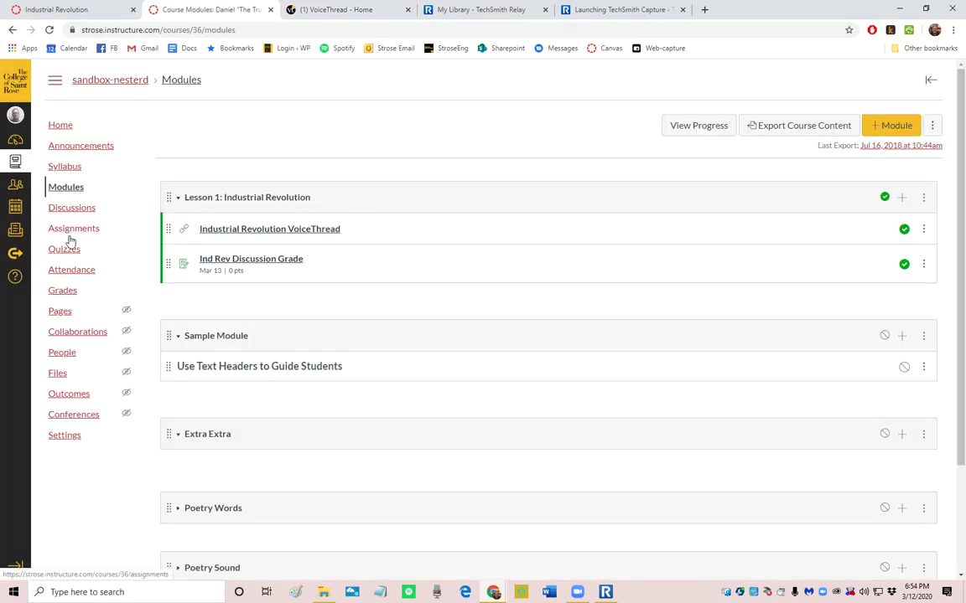